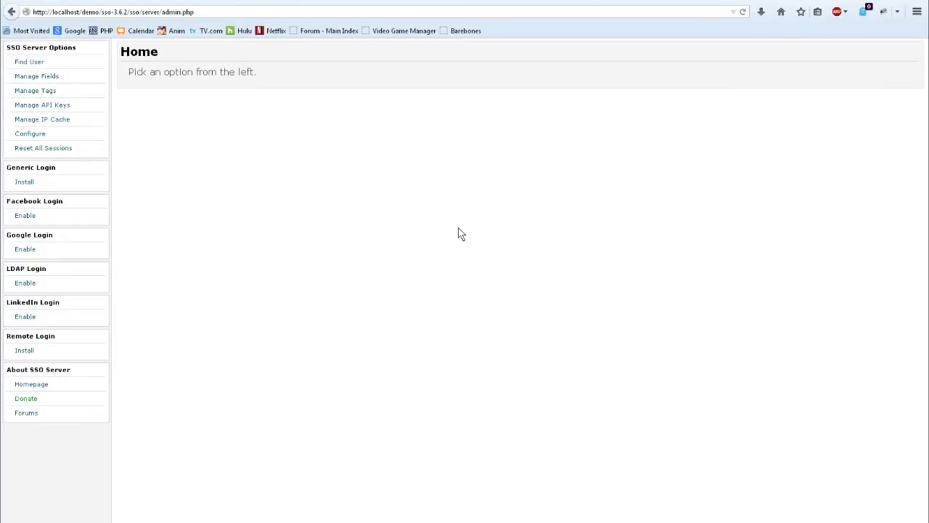
pyautogui.click(69, 139)
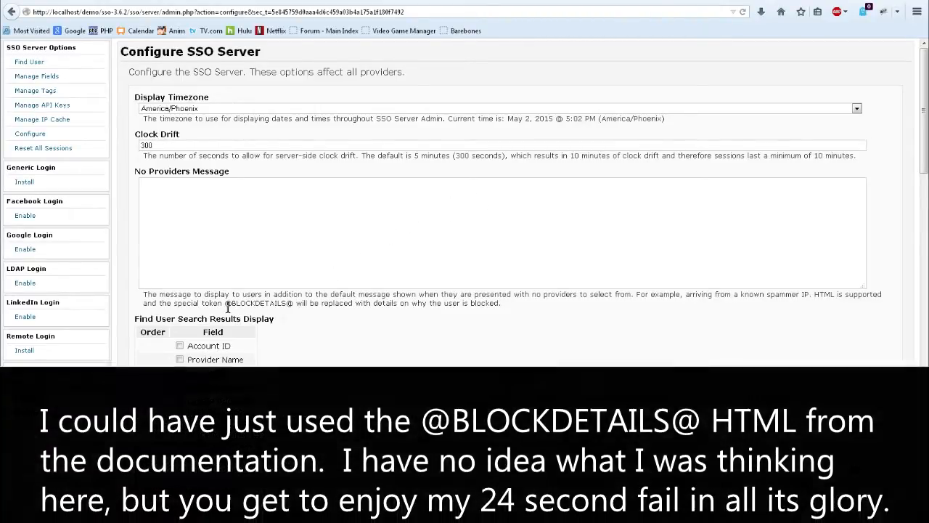
pyautogui.click(238, 200)
pyautogui.write('@BLOCKDETAILS@')
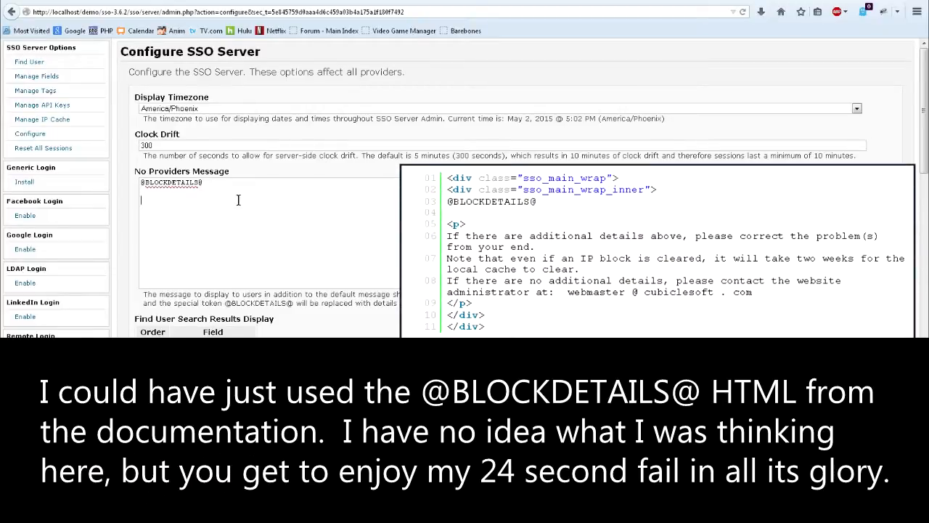
pyautogui.write('If you be')
pyautogui.write('lieve this to ')
pyautogui.write('be in error, ')
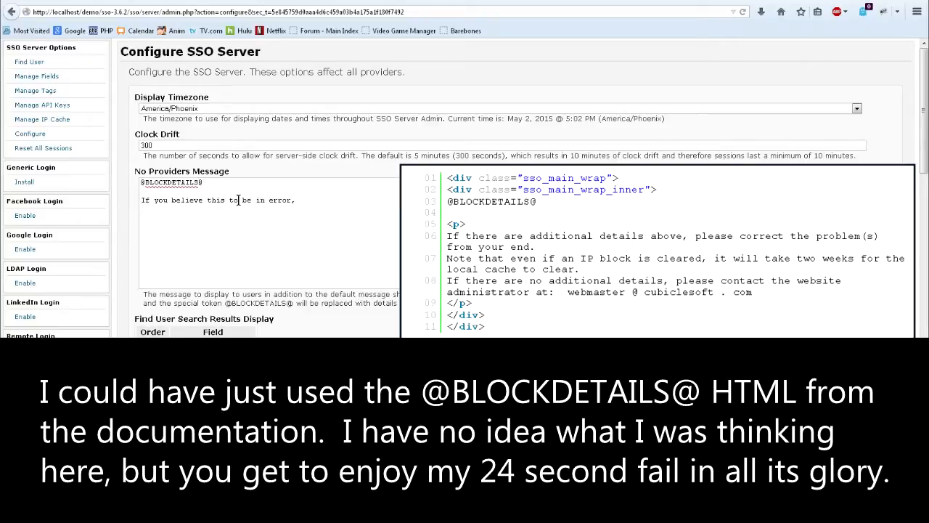
pyautogui.write('contact...')
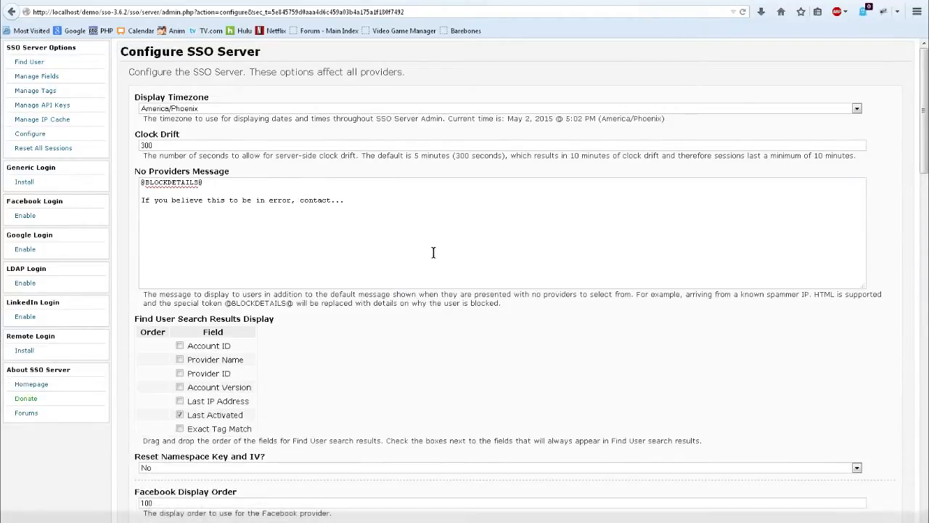
pyautogui.scroll(-1, 331, 298)
pyautogui.scroll(-4, 332, 301)
pyautogui.scroll(-1, 332, 302)
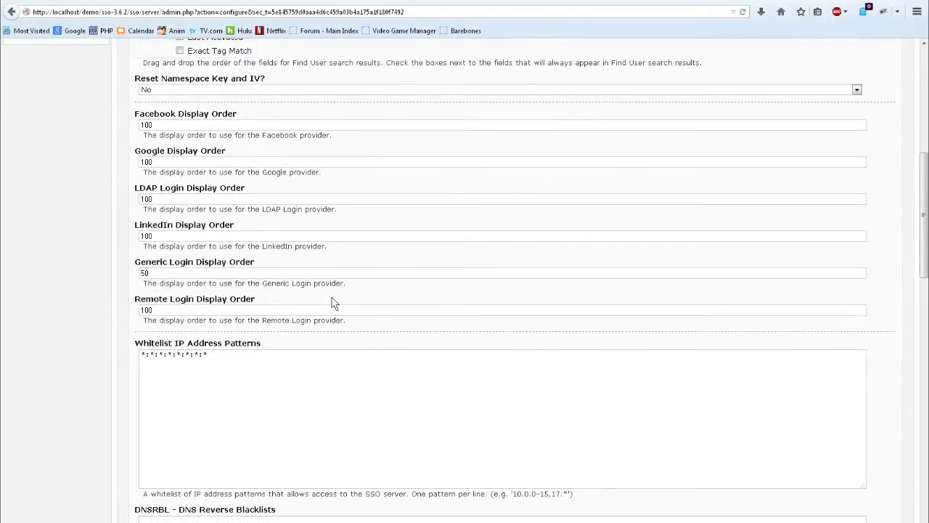
pyautogui.scroll(-3, 330, 298)
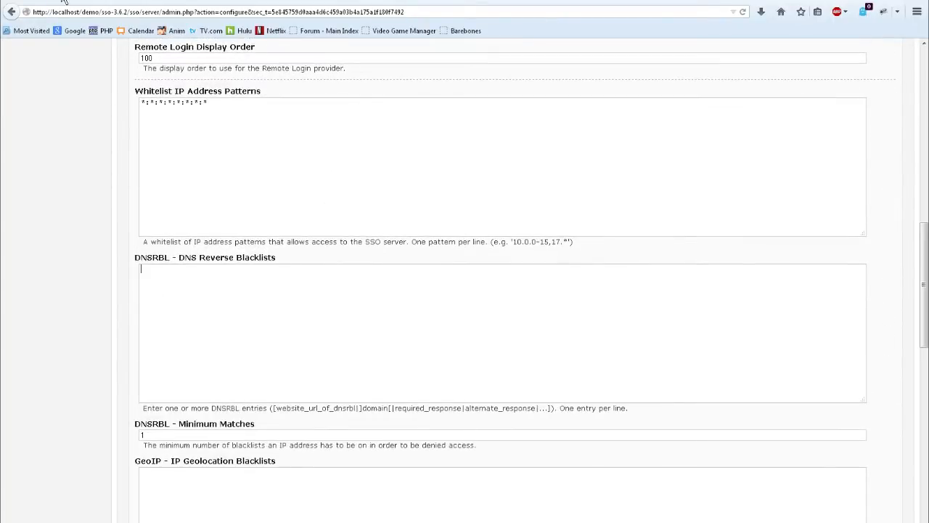
# - Paste the documentation's recommended DNSRBL entries into the DNSRBL field and comment out the projecthoneypot URL line
pyautogui.hotkey('ctrl', 'Tab')
pyautogui.hotkey('ctrl', 'f')
pyautogui.write('dnsrbl')
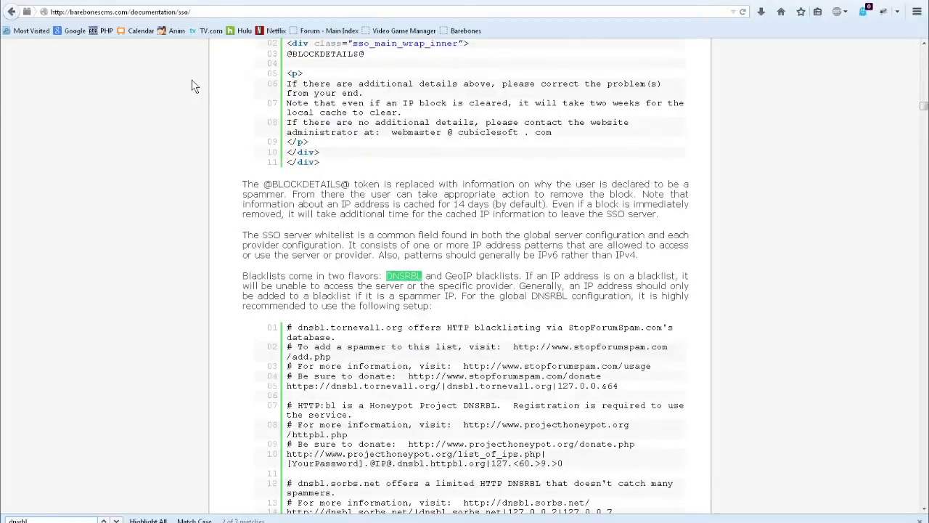
pyautogui.click(650, 206)
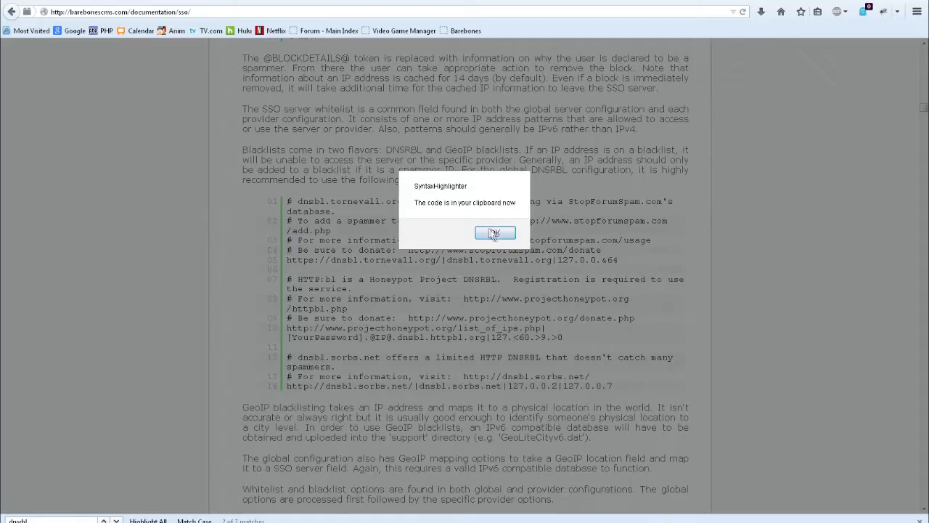
pyautogui.click(504, 294)
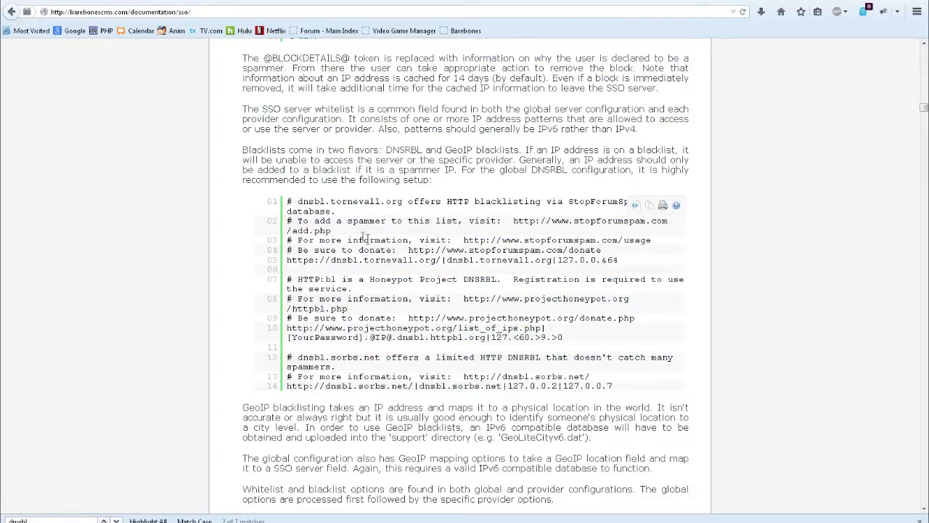
pyautogui.hotkey('ctrl', 'Tab')
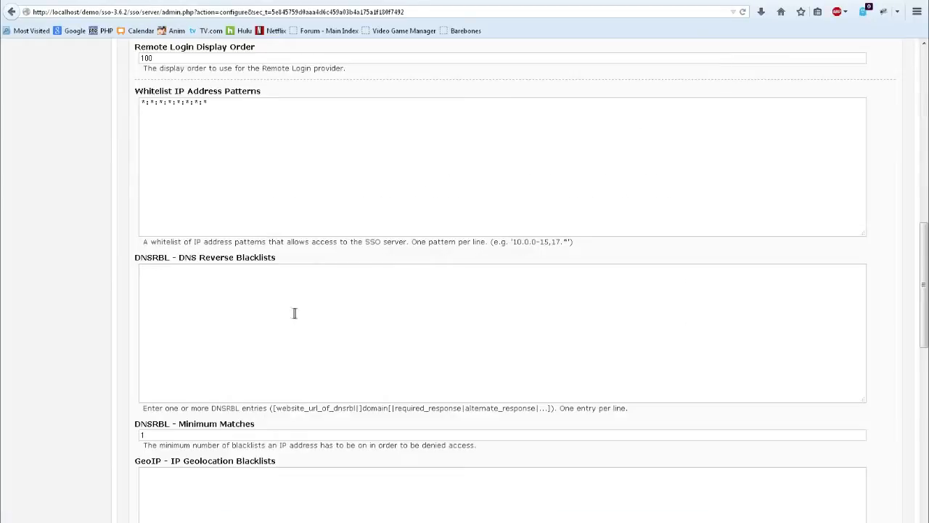
pyautogui.write("# dnsbl.tornevall.org offers HTTP blacklisting via StopForumSpam.com's database. # To add a spammer to this list, visit:  http://www.stopforumspam.com/add.php # For more information, visit:  http://www.stopforumspam.com/usage # Be sure to donate:  http://www.stopforumspam.com/donate https://dnsbl.tornevall.org/|dnsbl.tornevall.org|127.0.0.&64  # HTTP:bl is a Honeypot Project DNSRBL.  Registration is required to use the service. # For more information, visit:  http://www.projecthoneypot.org/httpbl.php # Be sure to donate:  http://www.projecthoneypot.org/donate.php http://www.projecthoneypot.org/list_of_ips.php|[YourPassword].@IP@.dnsbl.httpbl.org|127.<60.>9.>0  # dnsbl.sorbs.net offers a limited HTTP DNSRBL that doesn't catch many spammers. # For more information, visit:  http://dnsbl.sorbs.net/ http://dnsbl.sorbs.net/|dnsbl.sorbs.net|127.0.0.2|127.0.0.7")
pyautogui.press('Up')
pyautogui.press('Up')
pyautogui.press('Up')
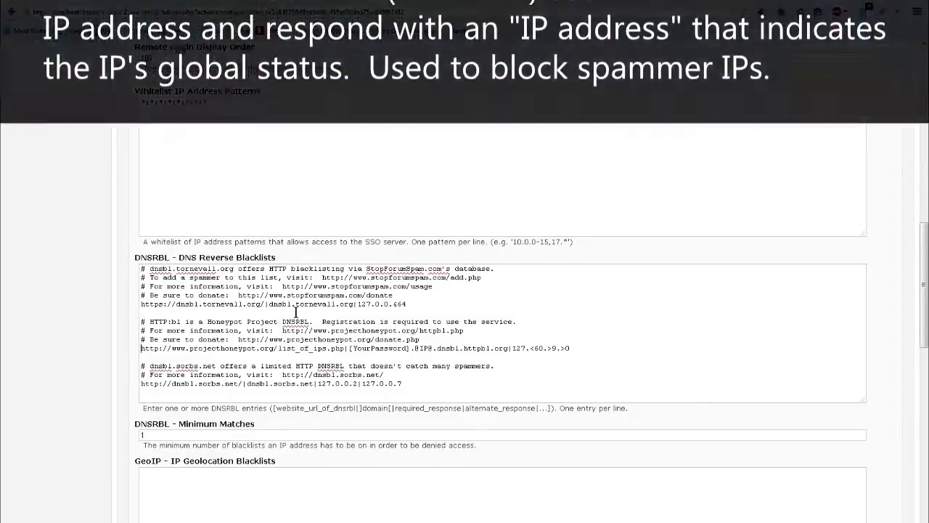
pyautogui.write('#')
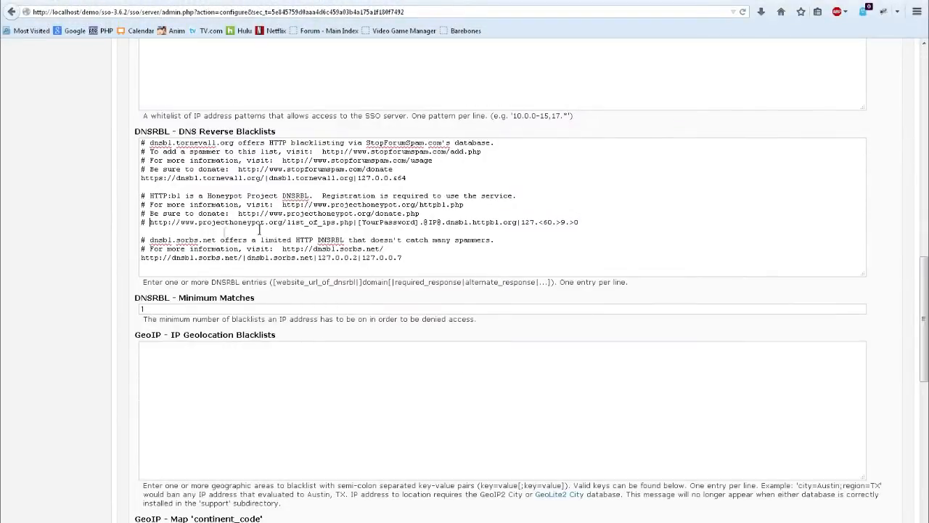
pyautogui.scroll(-2, 123, 352)
pyautogui.scroll(-2, 123, 352)
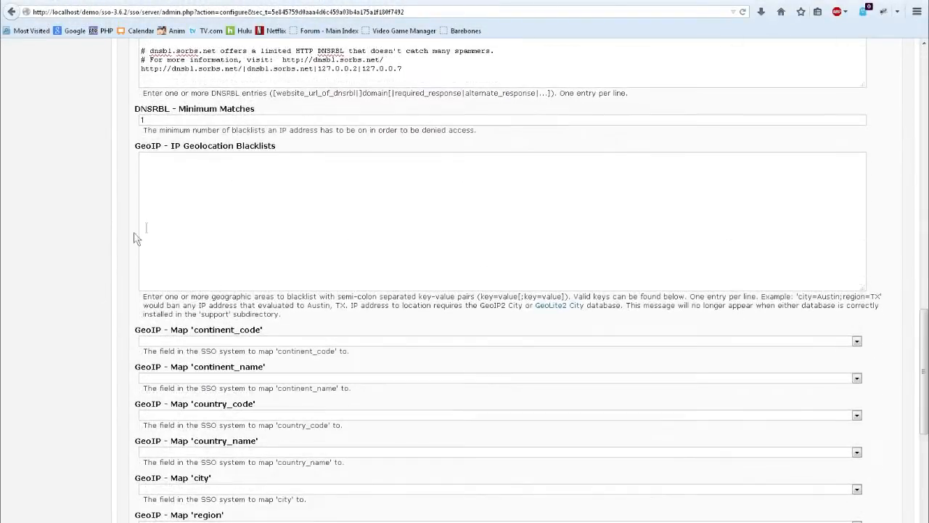
# - Leave the GeoIP blacklist empty and save the server configuration
pyautogui.click(213, 217)
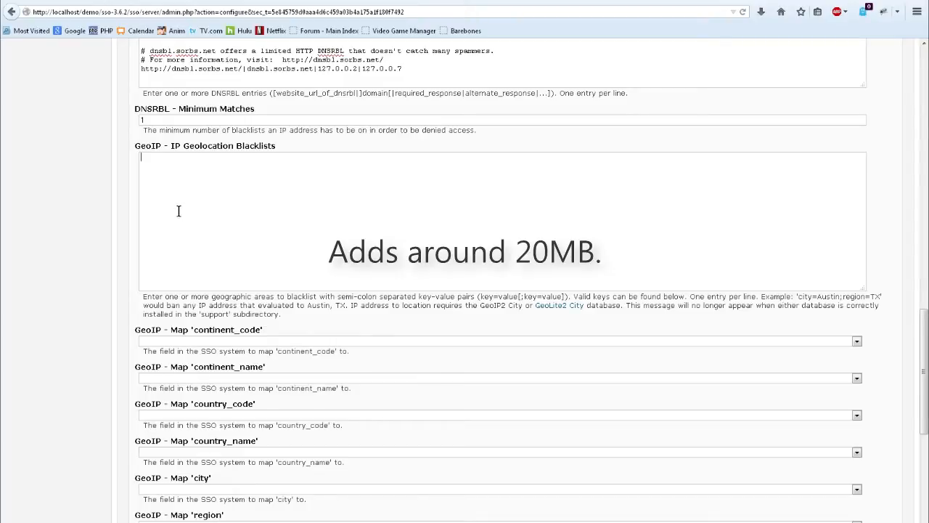
pyautogui.scroll(-2, 177, 211)
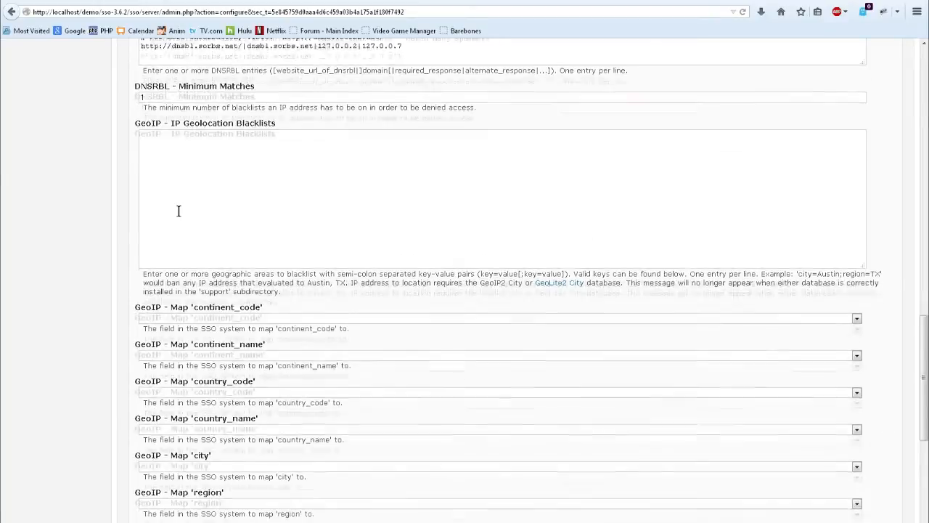
pyautogui.scroll(-4, 301, 288)
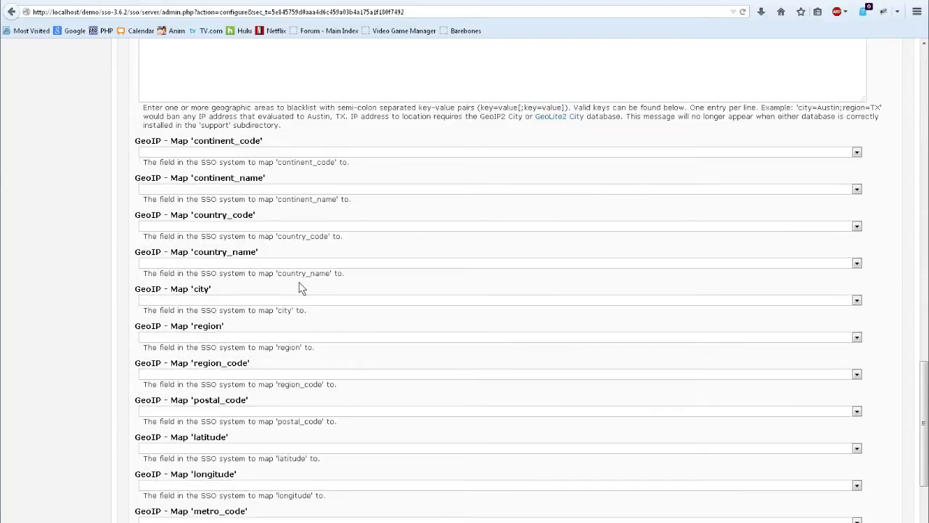
pyautogui.scroll(-2, 302, 288)
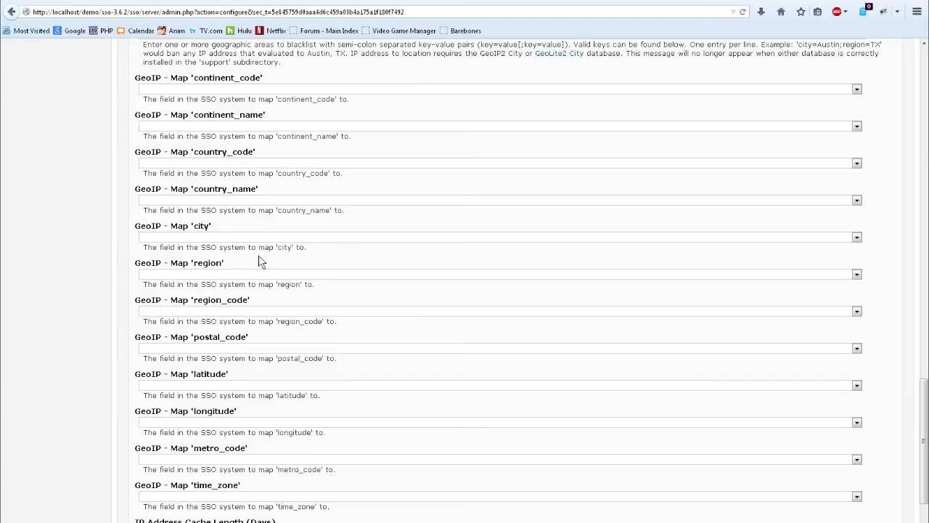
pyautogui.scroll(-3, 479, 501)
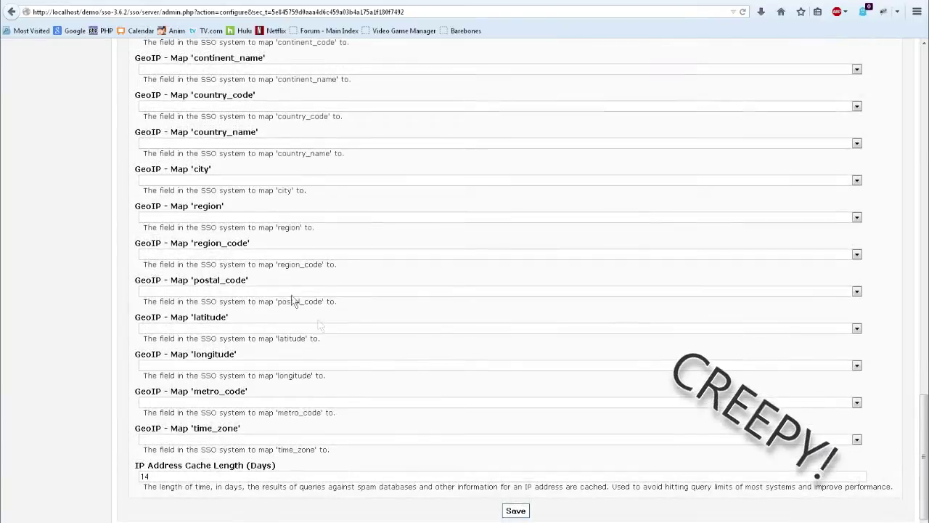
pyautogui.click(526, 514)
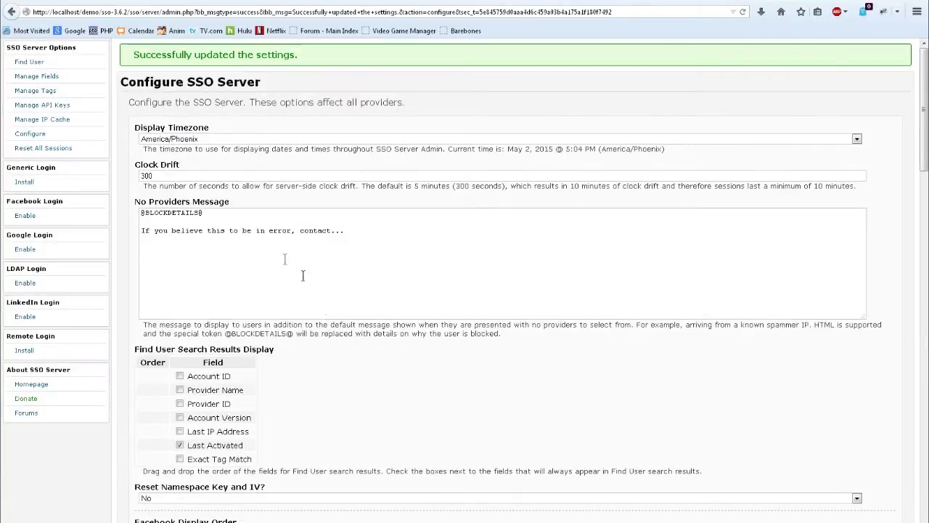
# - Create the first_name user field and an encrypted last_name field with its description
pyautogui.click(36, 76)
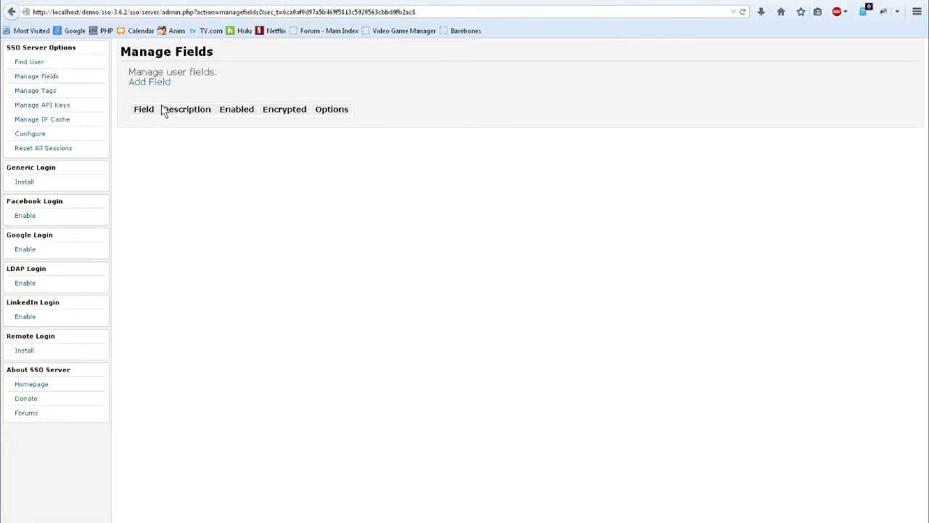
pyautogui.click(148, 82)
pyautogui.write('f')
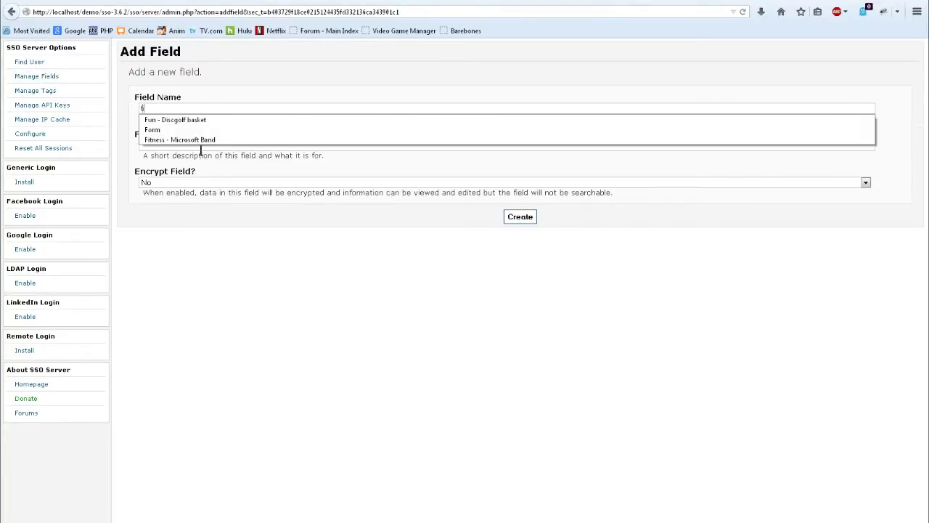
pyautogui.write('irst_name')
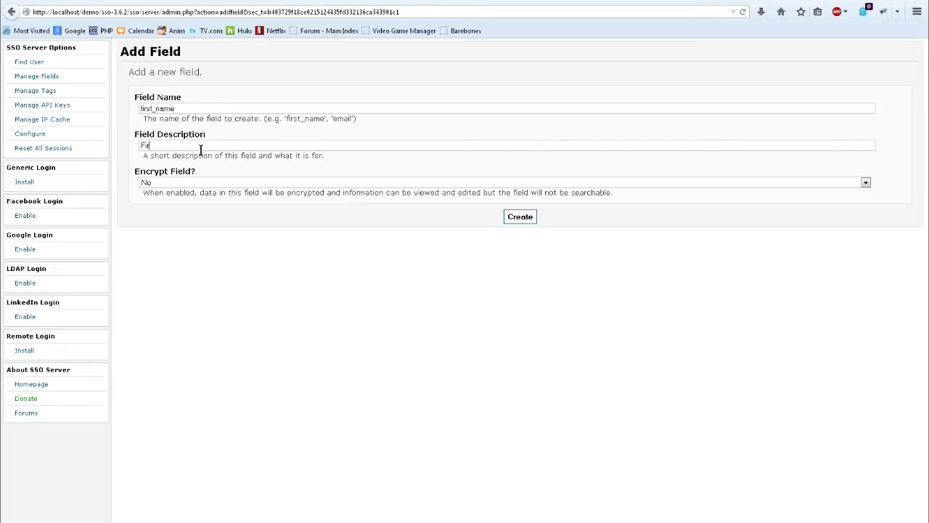
pyautogui.write('st name.')
pyautogui.click(511, 218)
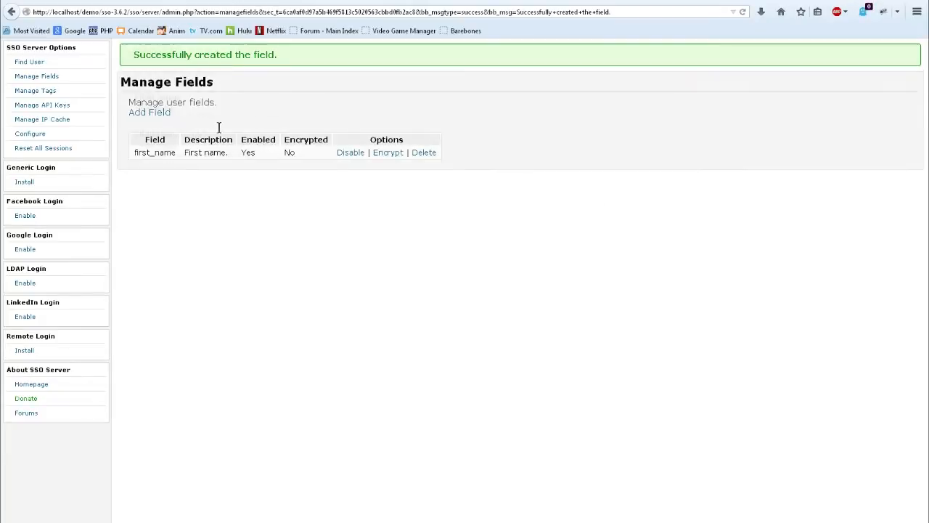
pyautogui.click(163, 115)
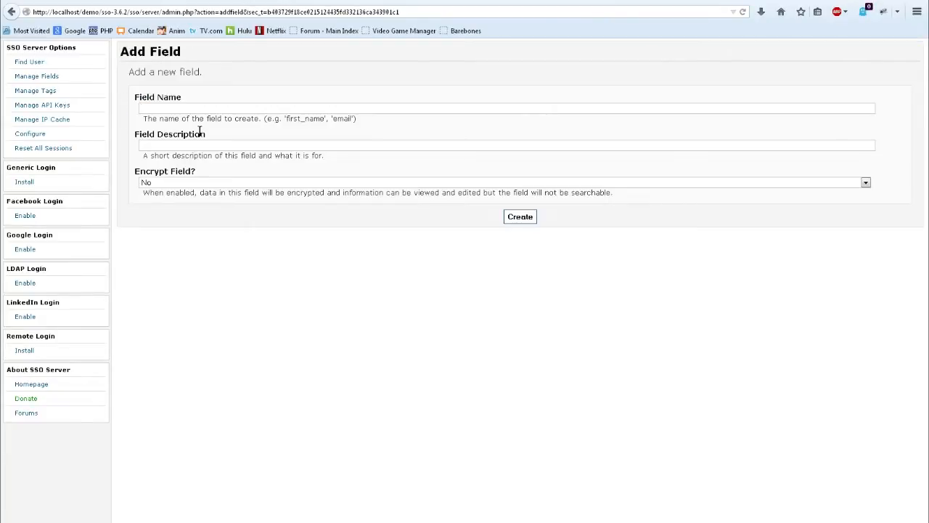
pyautogui.write('last_name')
pyautogui.press('Tab')
pyautogui.write('ast name')
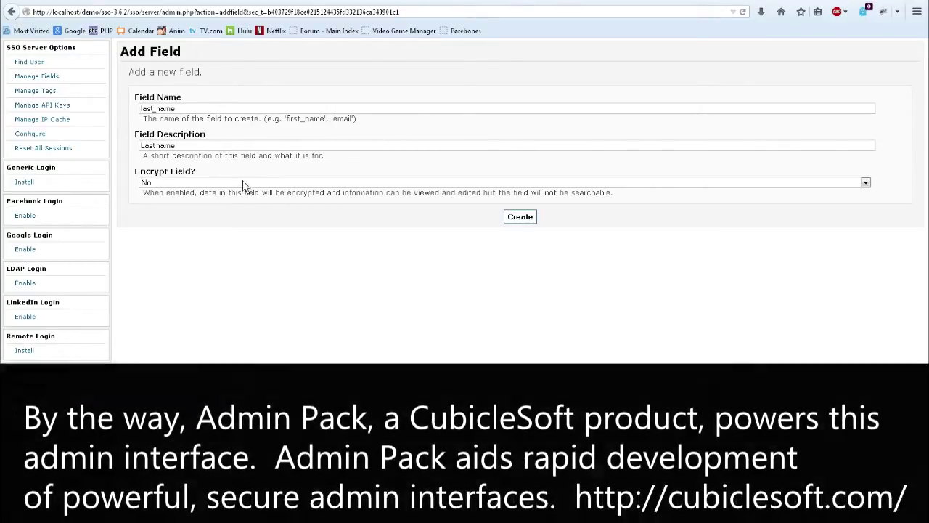
pyautogui.click(242, 182)
pyautogui.click(254, 202)
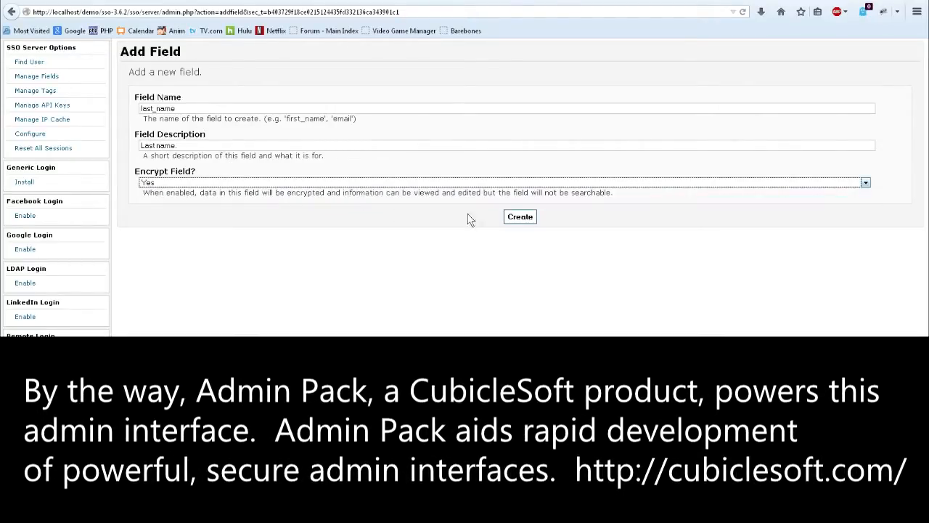
pyautogui.click(513, 217)
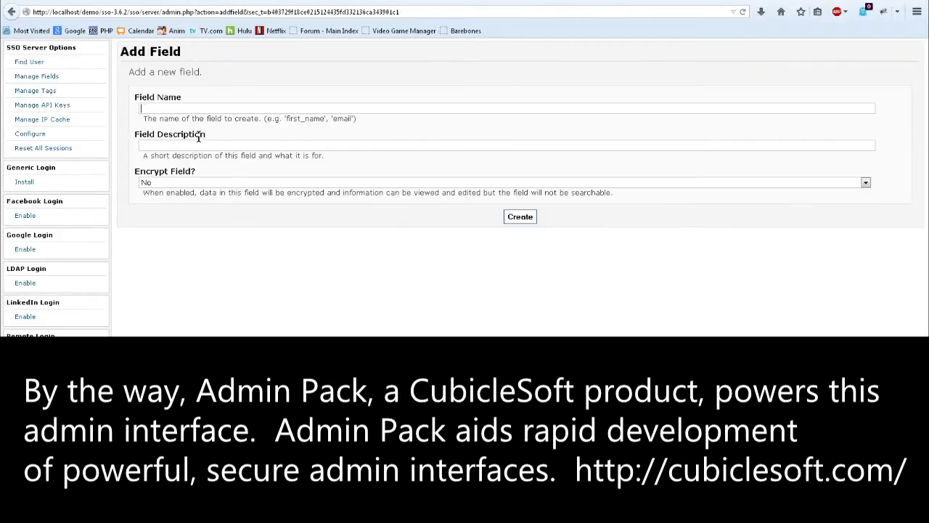
pyautogui.write('email')
# - Create an unencrypted email field described as E-mail Address, then begin a username field with its description
pyautogui.press('Tab')
pyautogui.write('E')
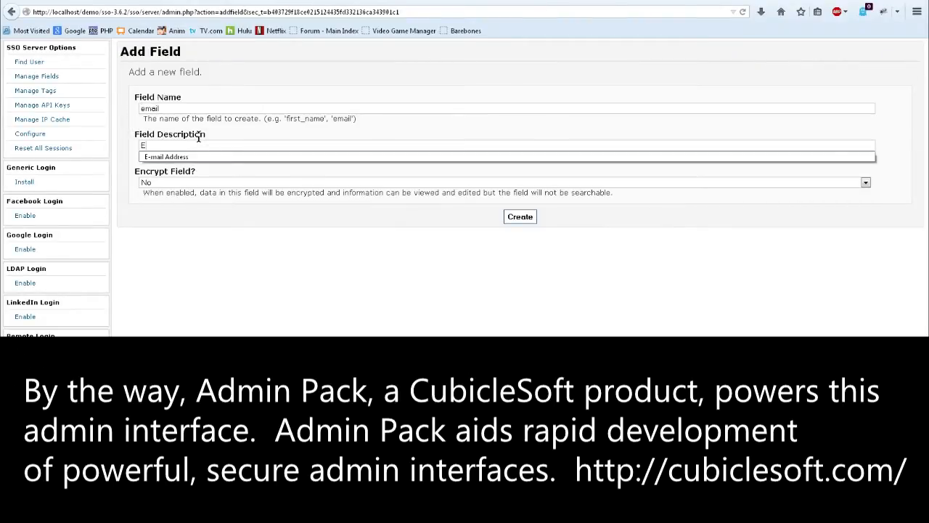
pyautogui.press('Down')
pyautogui.press('Return')
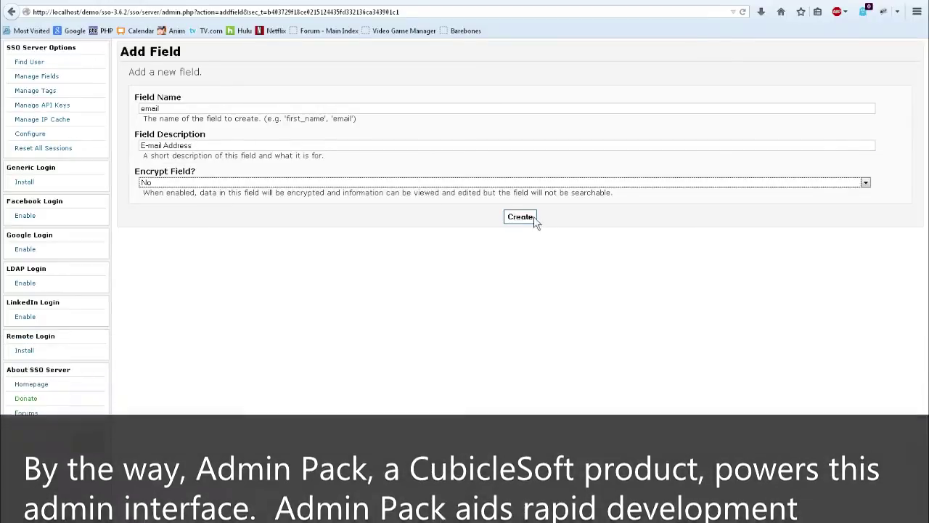
pyautogui.click(511, 217)
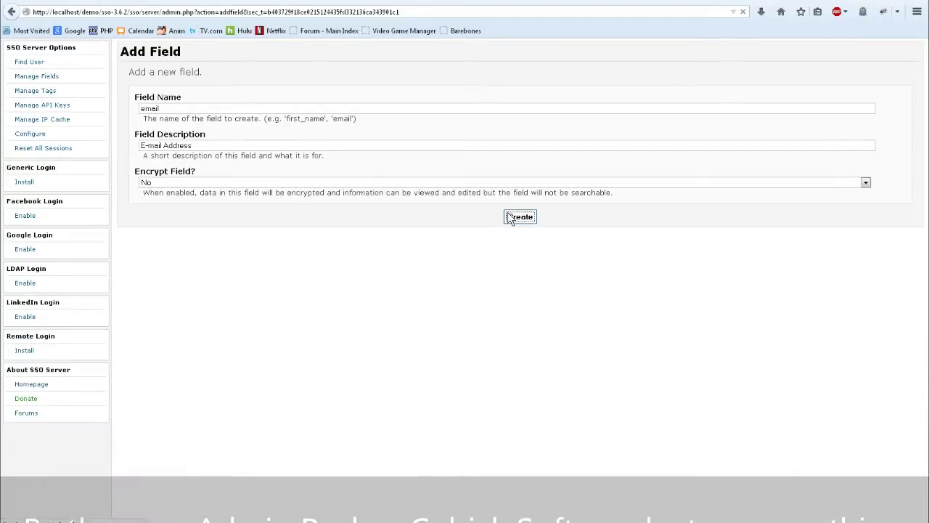
pyautogui.click(151, 112)
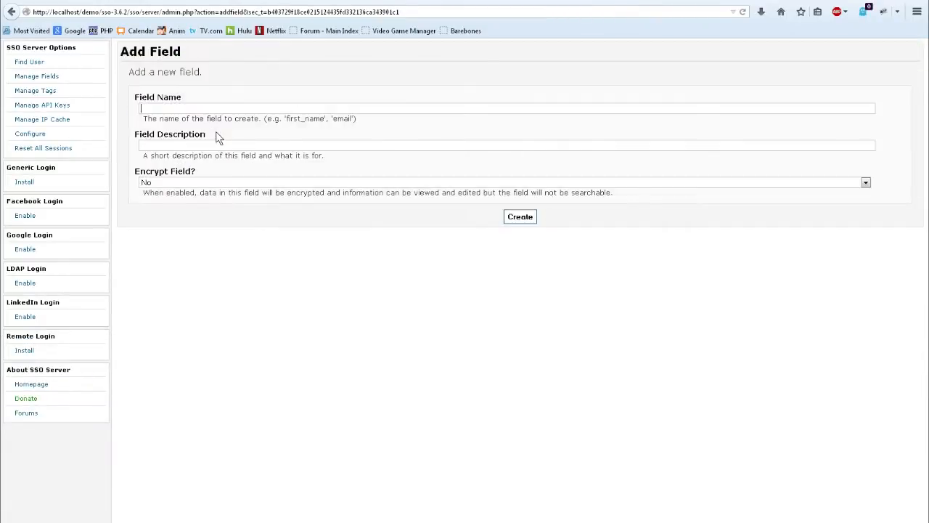
pyautogui.write('username')
pyautogui.press('Tab')
pyautogui.press('BackSpace')
pyautogui.write('sername')
# - Create the username field as encrypted and head to installing the Generic Login provider
pyautogui.click(228, 182)
pyautogui.click(222, 199)
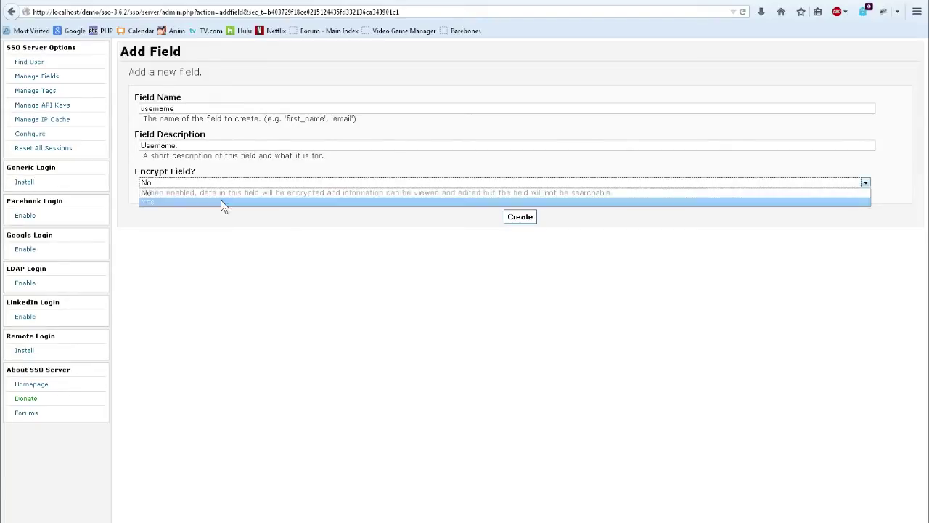
pyautogui.click(530, 220)
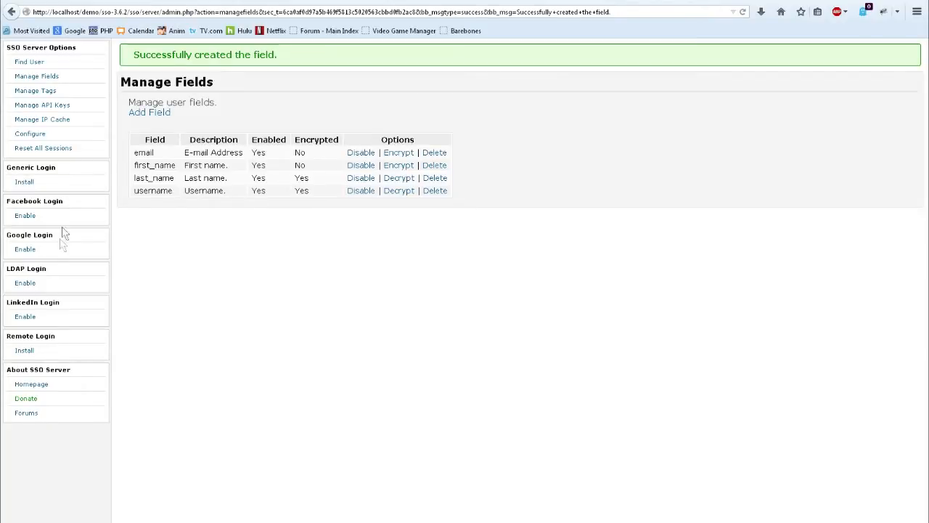
pyautogui.click(58, 182)
# - Install Generic Login with 'E-mail Address and Username' as the registration keys
pyautogui.click(244, 109)
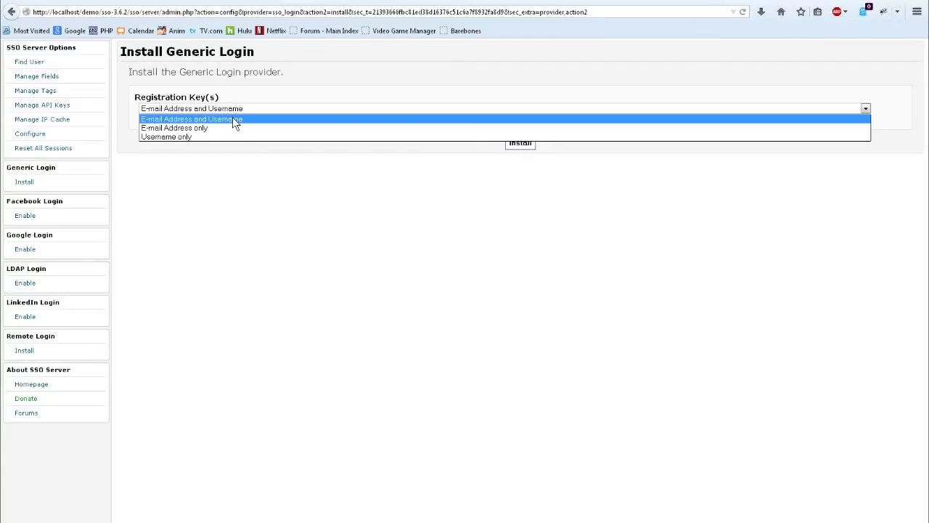
pyautogui.click(232, 119)
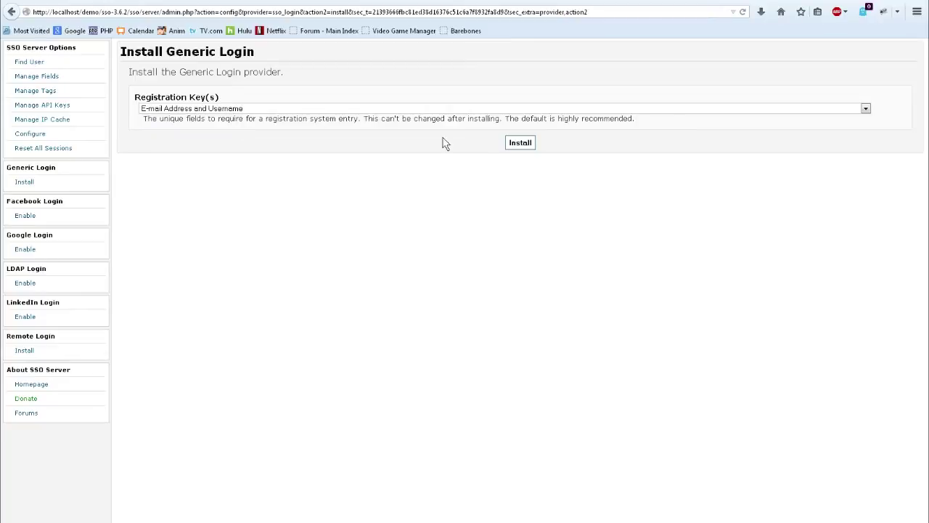
pyautogui.click(520, 143)
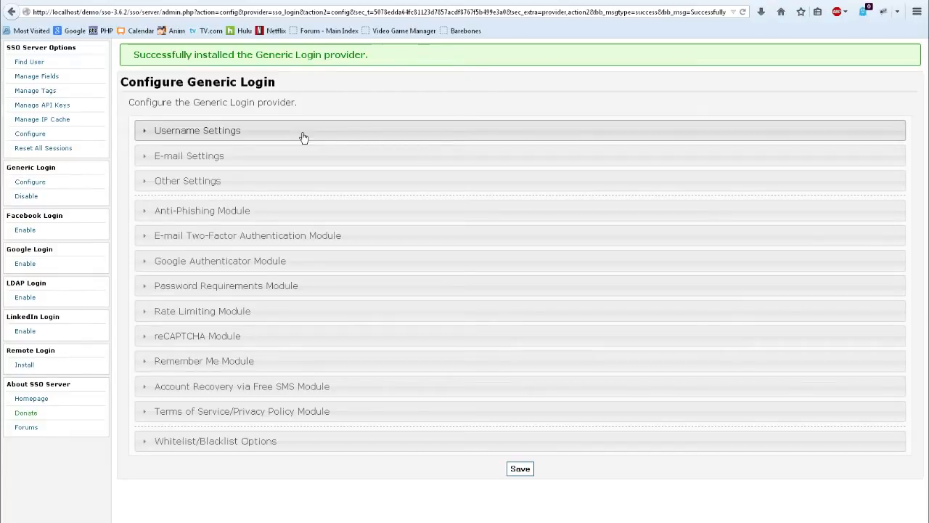
pyautogui.click(303, 133)
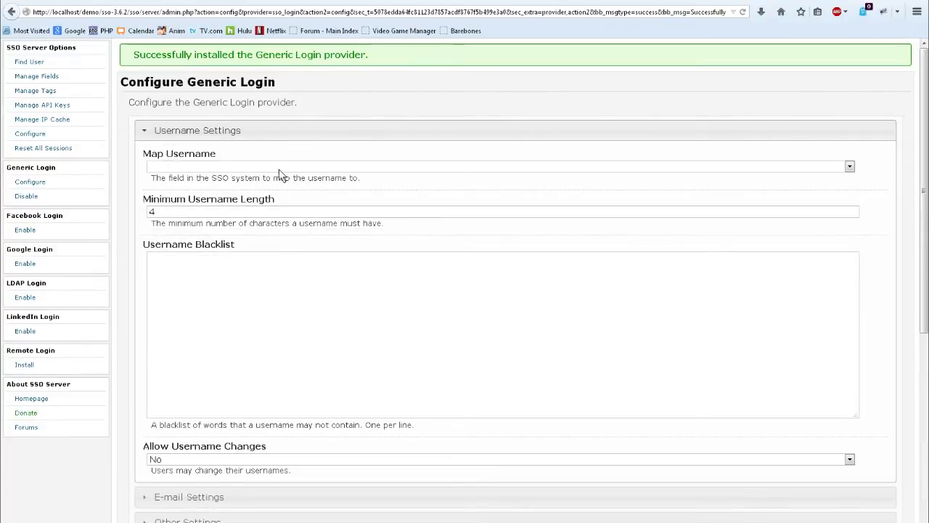
# - Set Map Username to the 'username - Username.' field
pyautogui.click(279, 169)
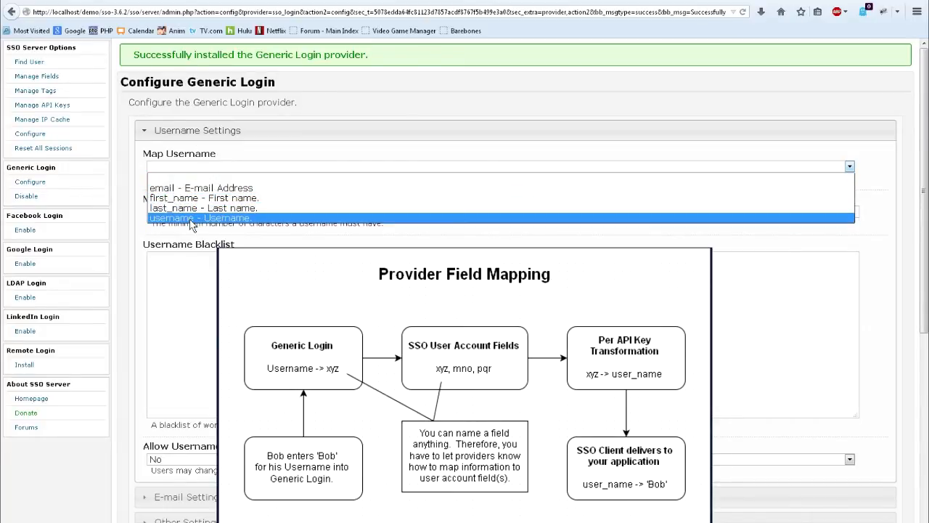
pyautogui.click(192, 218)
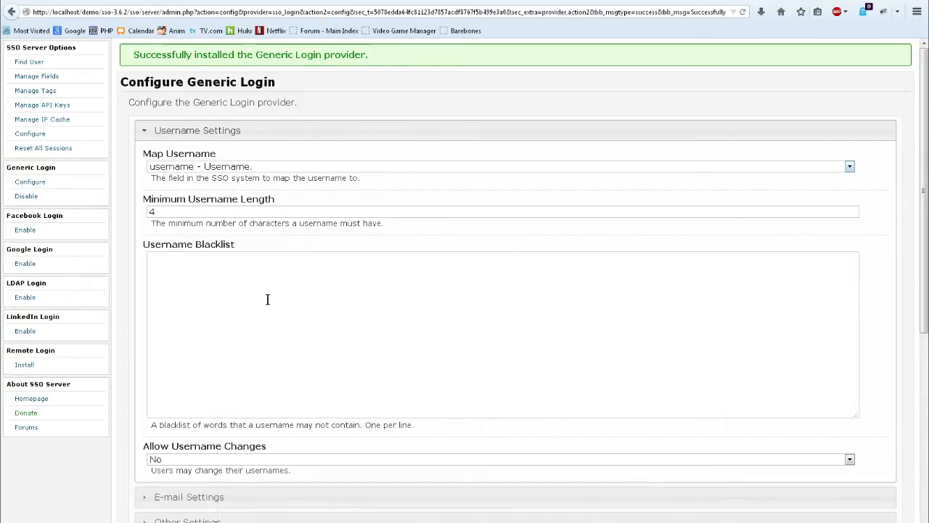
pyautogui.scroll(-5, 269, 294)
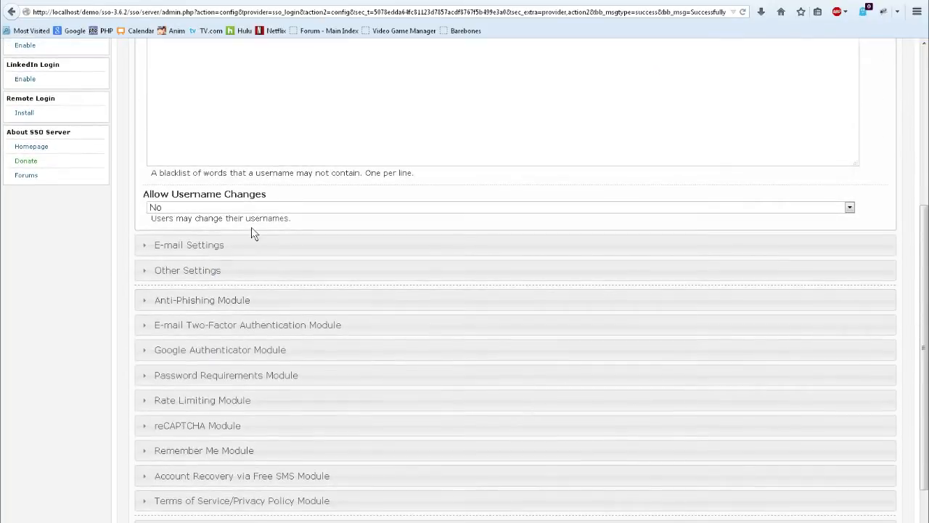
# - Set Map E-mail Address to 'email - E-mail Address' and the verification subject to 'Verify your account'
pyautogui.click(259, 245)
pyautogui.click(260, 281)
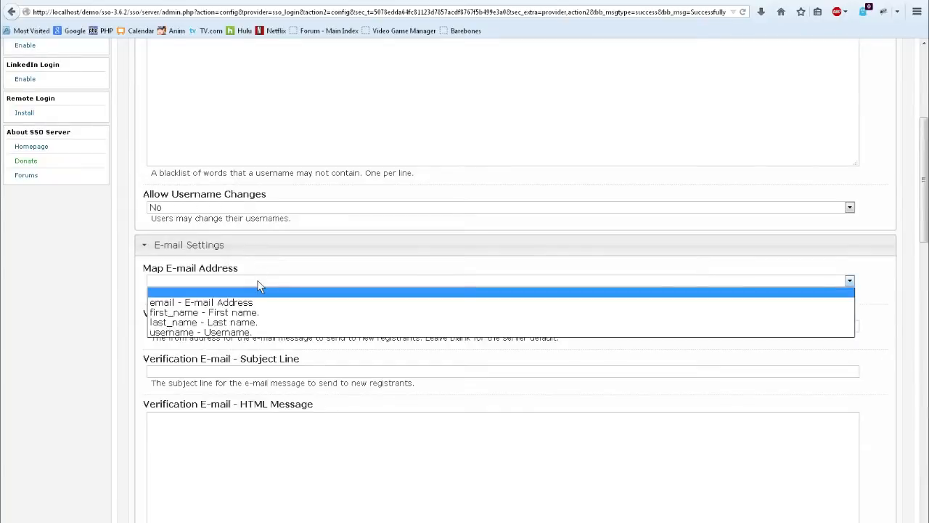
pyautogui.click(247, 303)
pyautogui.click(271, 368)
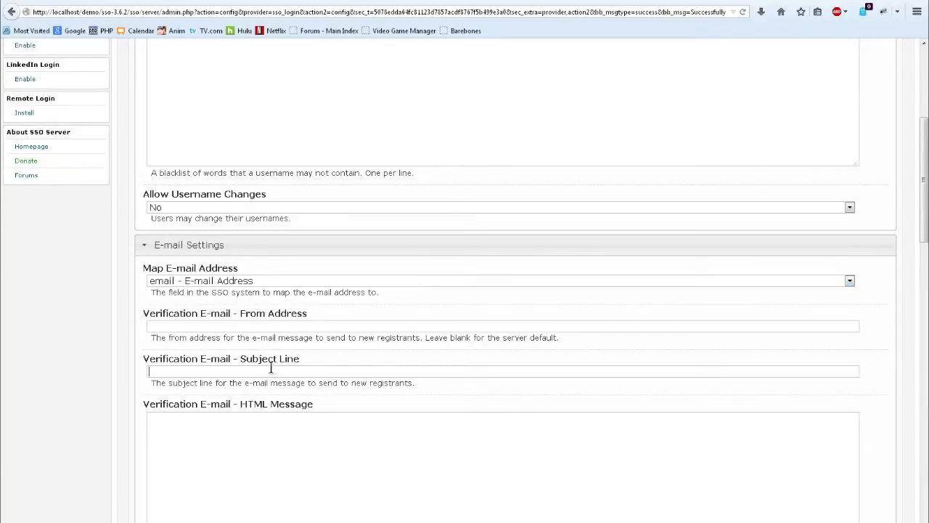
pyautogui.scroll(-4, 283, 348)
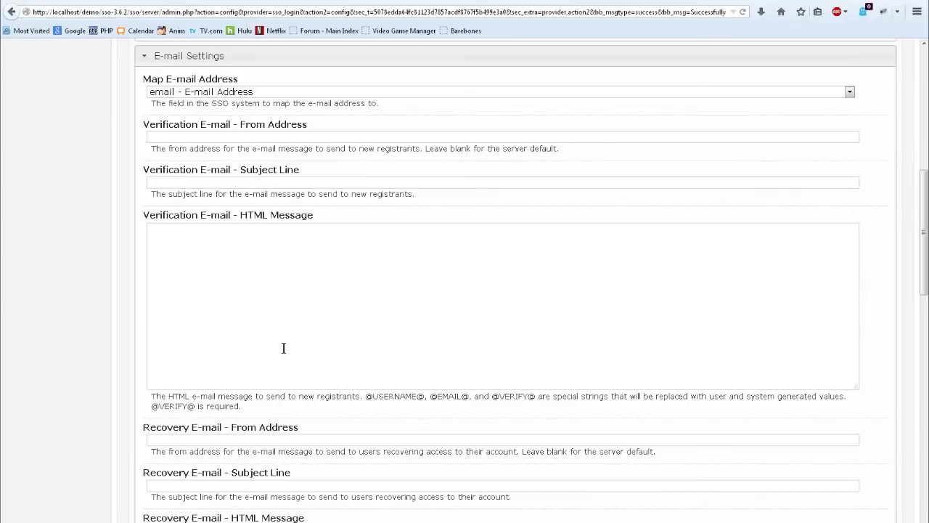
pyautogui.write('Verify y')
pyautogui.write('our a')
pyautogui.write('ccount')
pyautogui.click(298, 310)
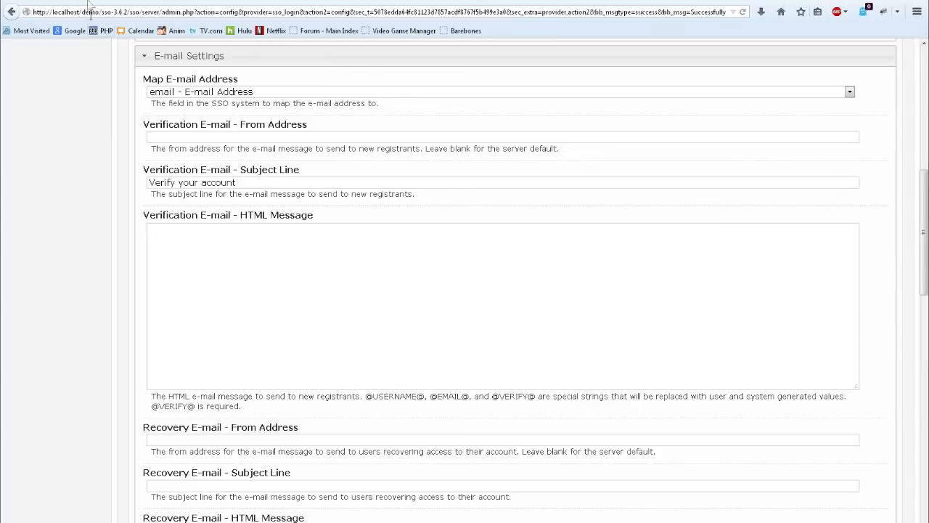
pyautogui.scroll(-10, 218, 200)
pyautogui.scroll(-8, 240, 231)
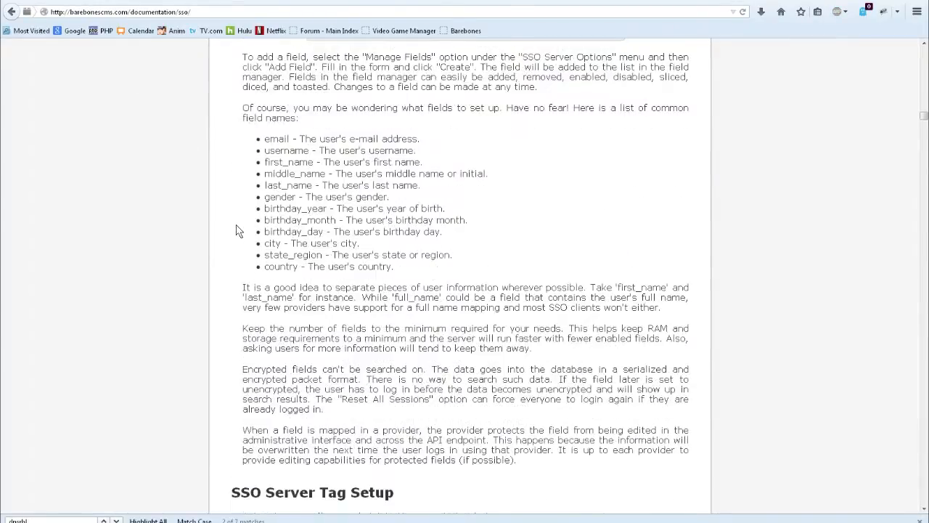
pyautogui.scroll(-10, 240, 231)
pyautogui.scroll(-10, 251, 222)
pyautogui.scroll(-3, 261, 216)
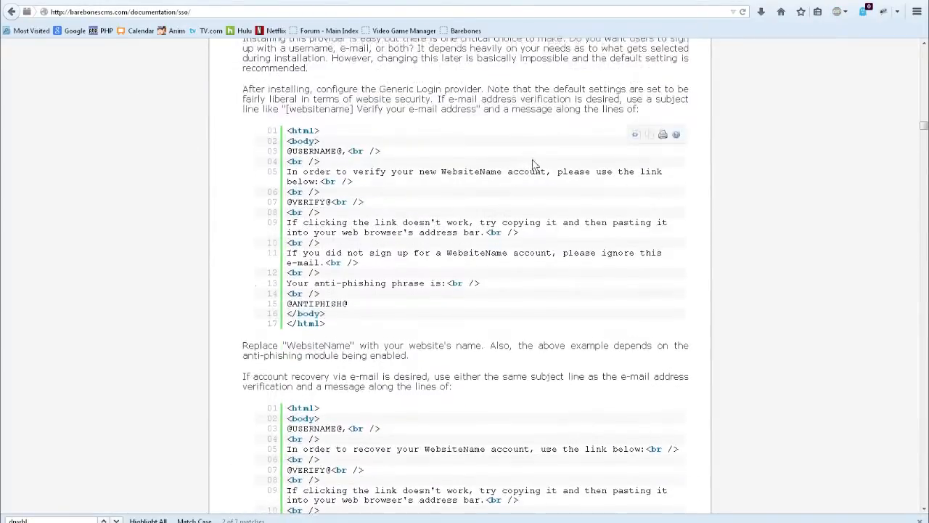
# - Fill the Verification E-mail HTML Message with the documentation's verification template
pyautogui.click(649, 134)
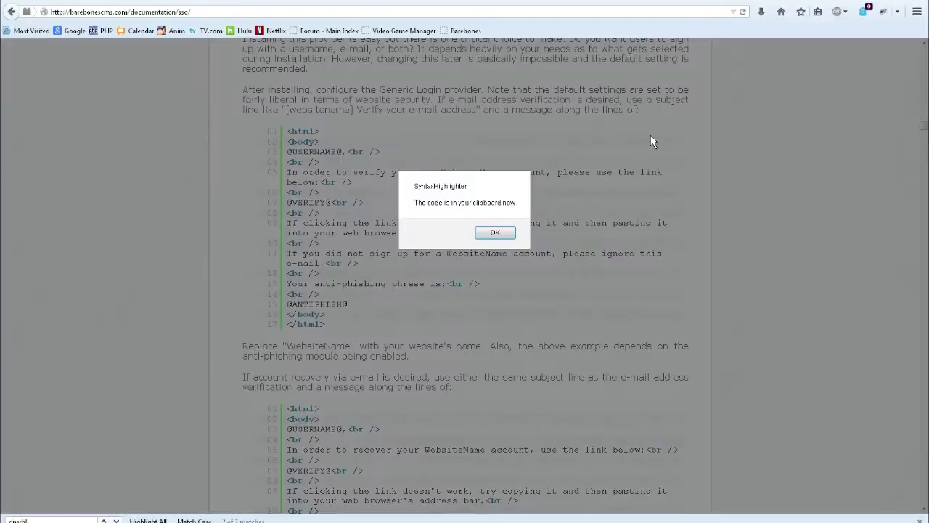
pyautogui.click(495, 233)
pyautogui.hotkey('ctrl', 'Tab')
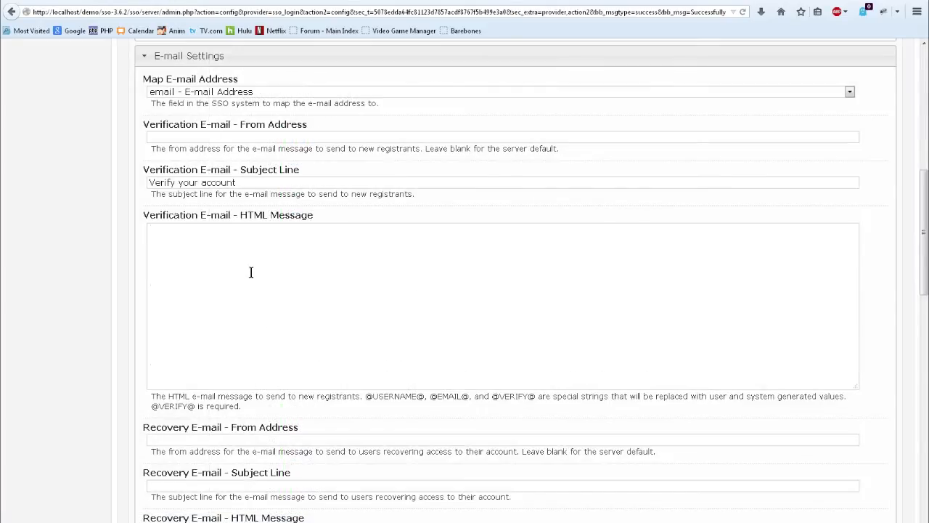
pyautogui.click(251, 272)
pyautogui.hotkey('ctrl', 'v')
pyautogui.scroll(1, 276, 291)
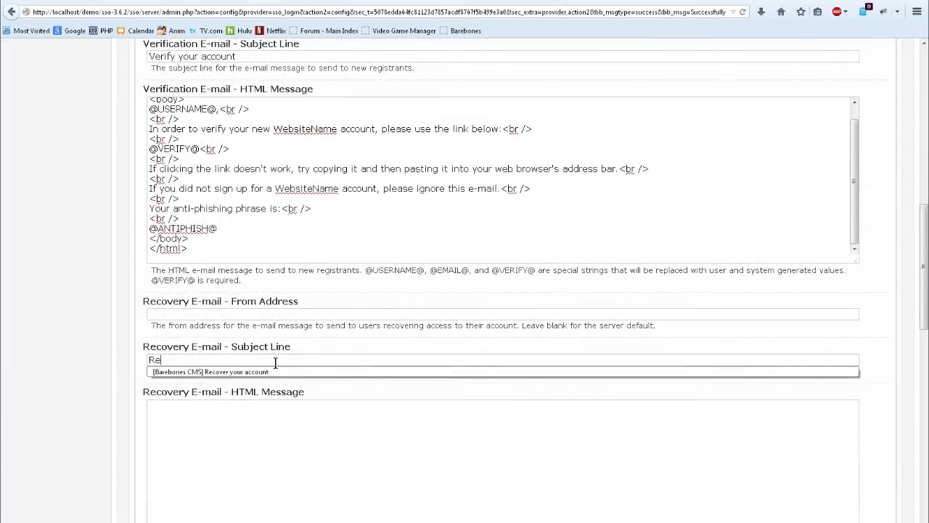
pyautogui.write('cover your ac')
pyautogui.write('count')
# - Fill the Recovery E-mail HTML Message with the docs' recovery template, subject 'Recover your account', leaving the domain blacklist empty
pyautogui.click(270, 418)
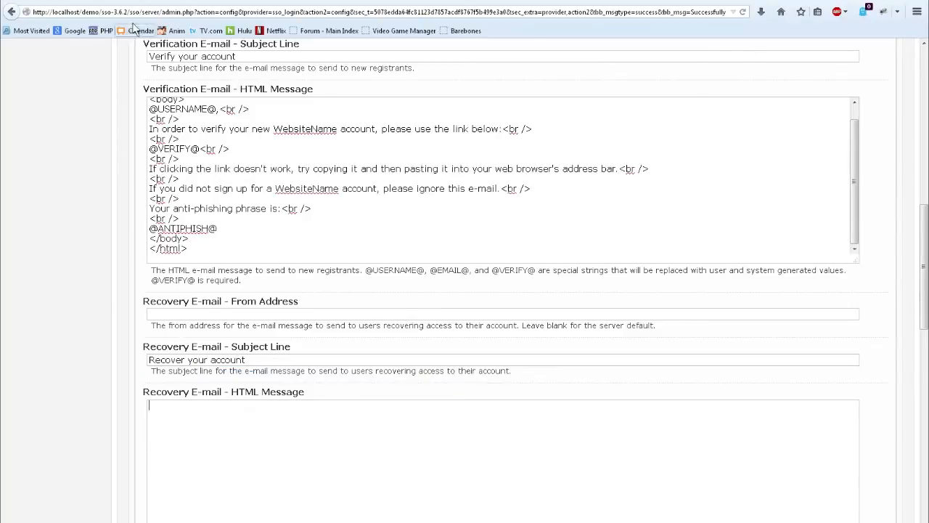
pyautogui.hotkey('ctrl', 'Tab')
pyautogui.click(649, 224)
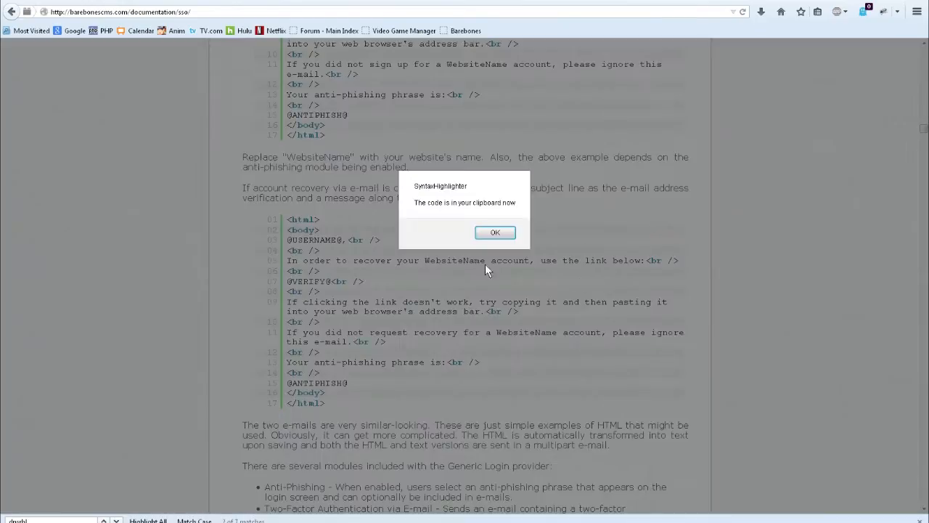
pyautogui.click(497, 236)
pyautogui.hotkey('ctrl', 'Tab')
pyautogui.hotkey('ctrl', 'v')
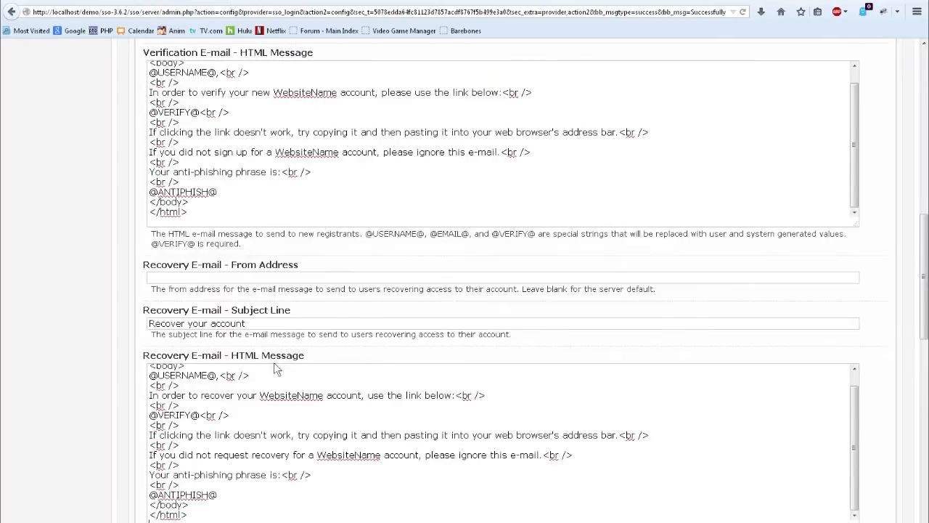
pyautogui.scroll(-3, 274, 362)
pyautogui.scroll(-1, 266, 238)
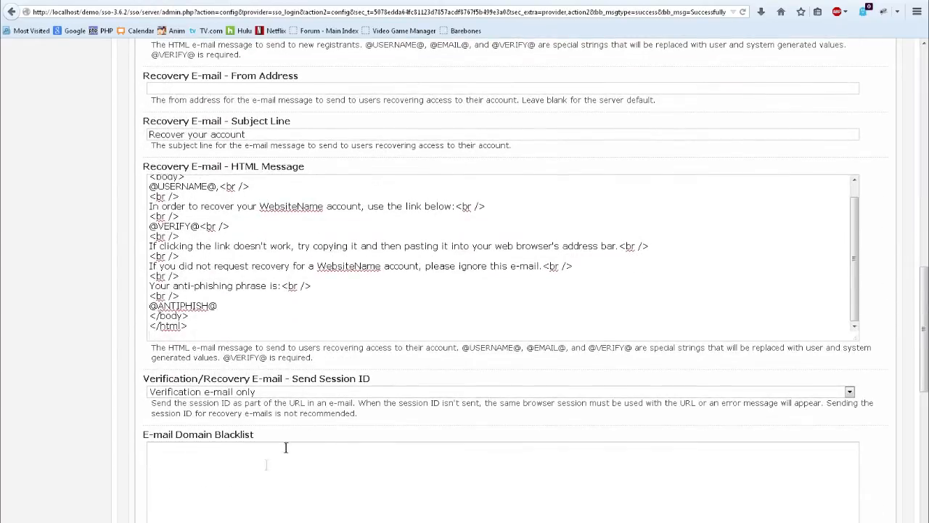
pyautogui.scroll(-1, 263, 436)
pyautogui.scroll(-3, 267, 392)
pyautogui.click(268, 310)
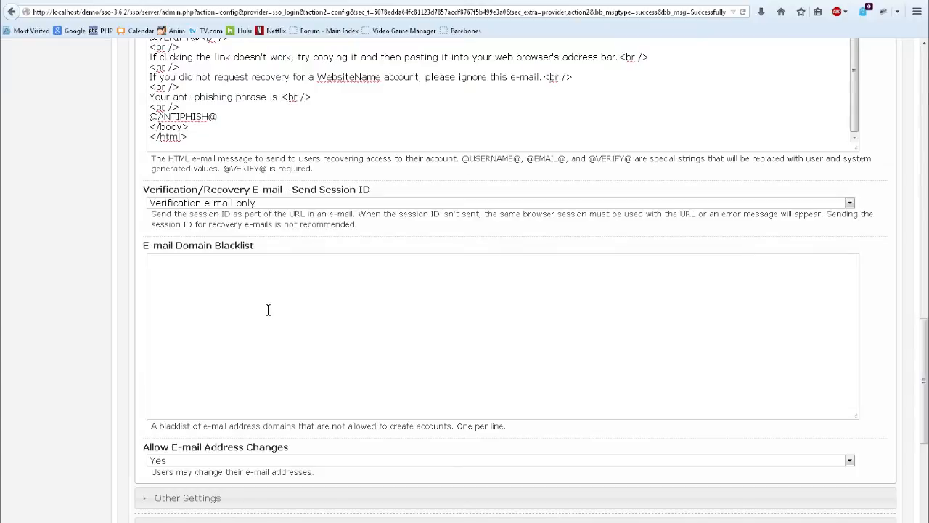
pyautogui.scroll(-5, 268, 310)
pyautogui.click(188, 247)
pyautogui.scroll(-3, 348, 315)
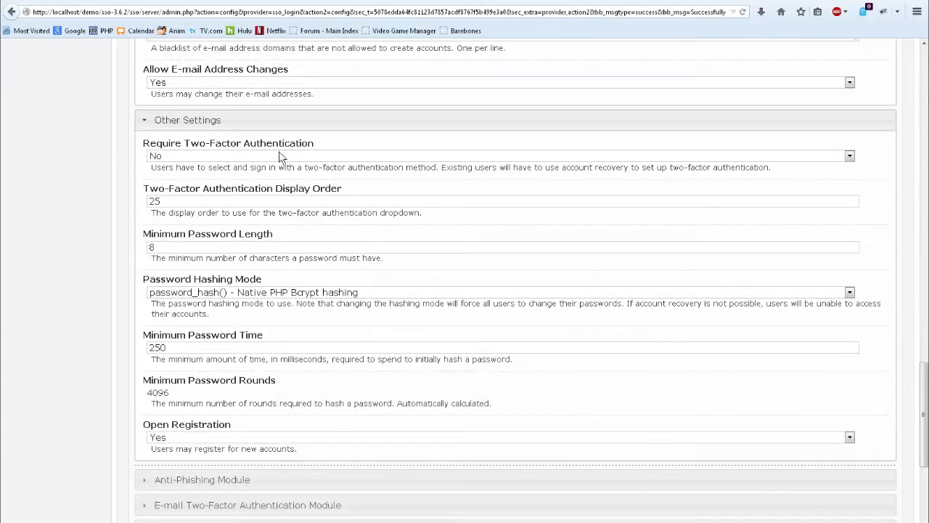
pyautogui.click(281, 157)
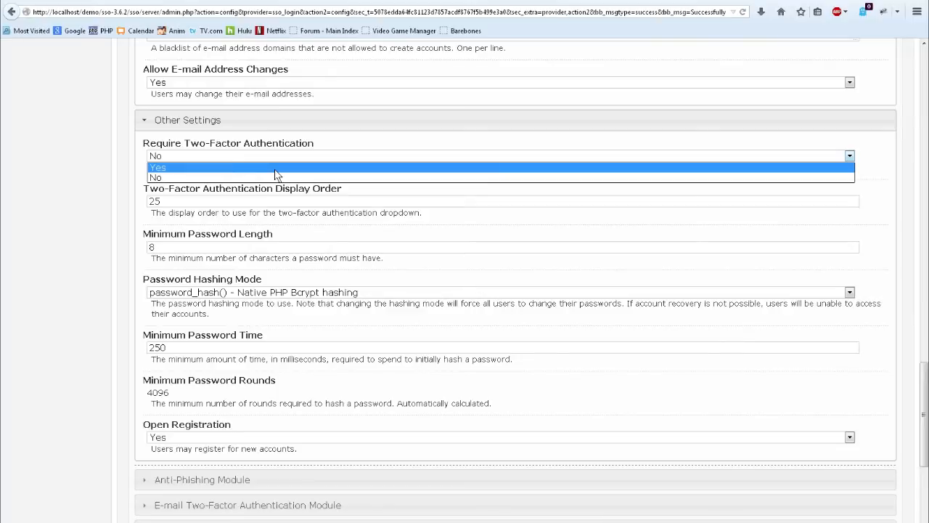
pyautogui.click(127, 189)
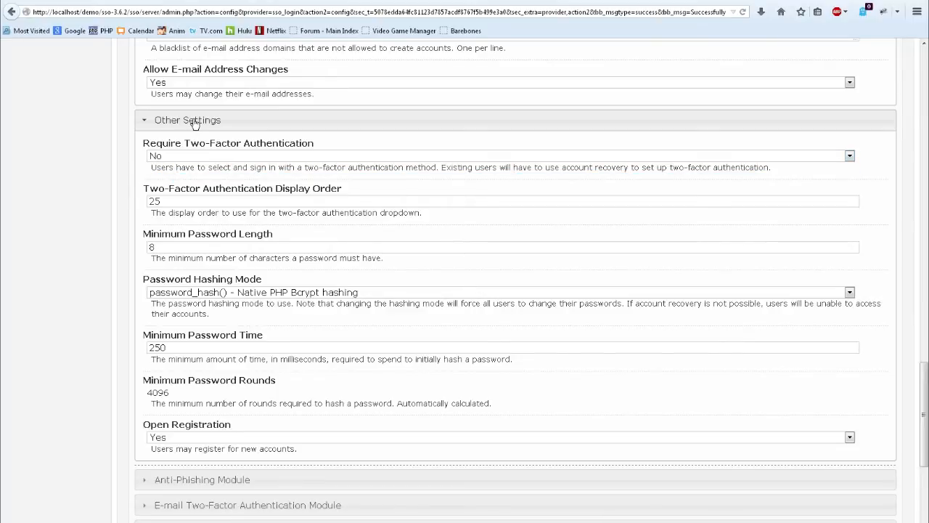
pyautogui.click(195, 121)
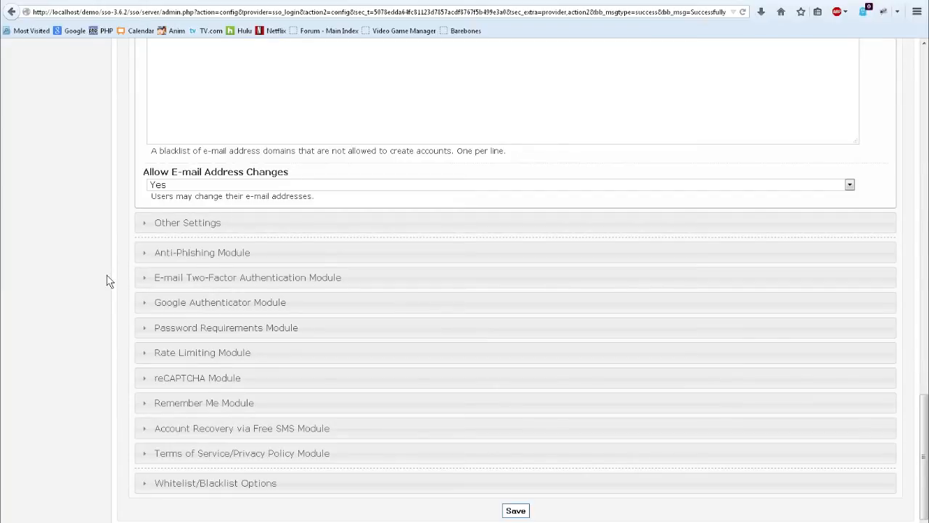
# - Set the Terms of Service/Privacy Policy Module's Enabled? setting to Yes
pyautogui.click(150, 456)
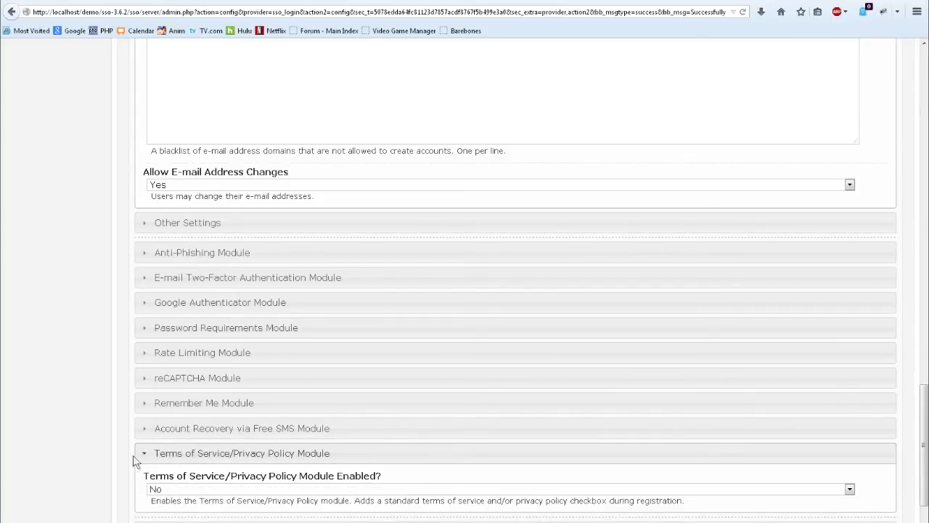
pyautogui.click(190, 489)
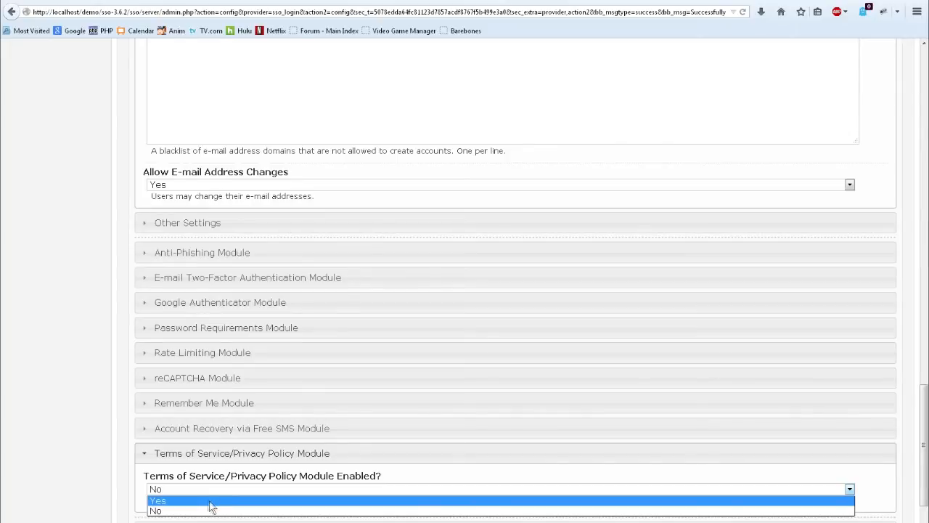
pyautogui.click(196, 501)
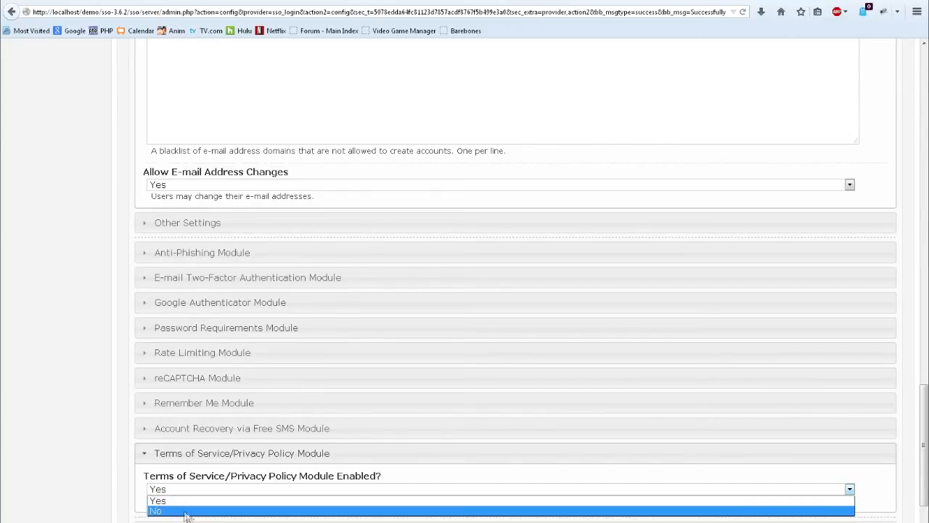
pyautogui.click(187, 510)
pyautogui.click(188, 493)
pyautogui.click(187, 501)
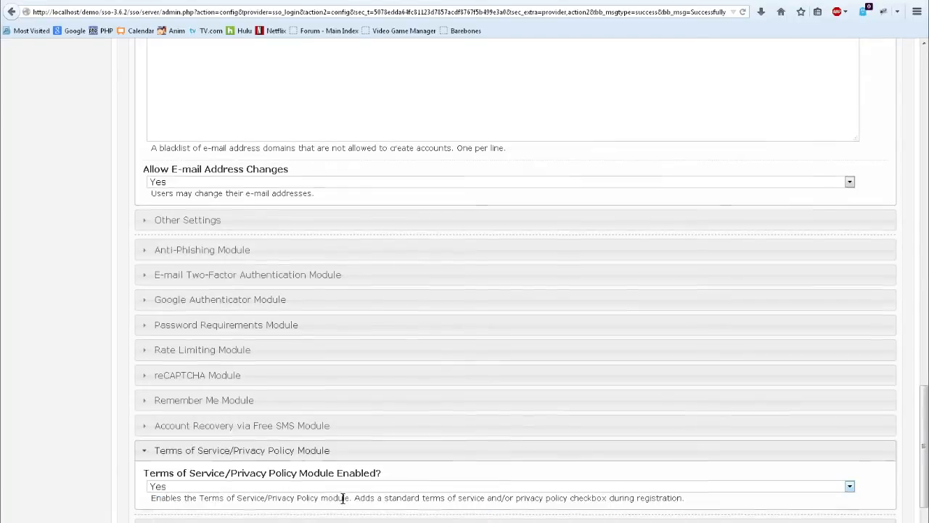
pyautogui.scroll(-1, 187, 501)
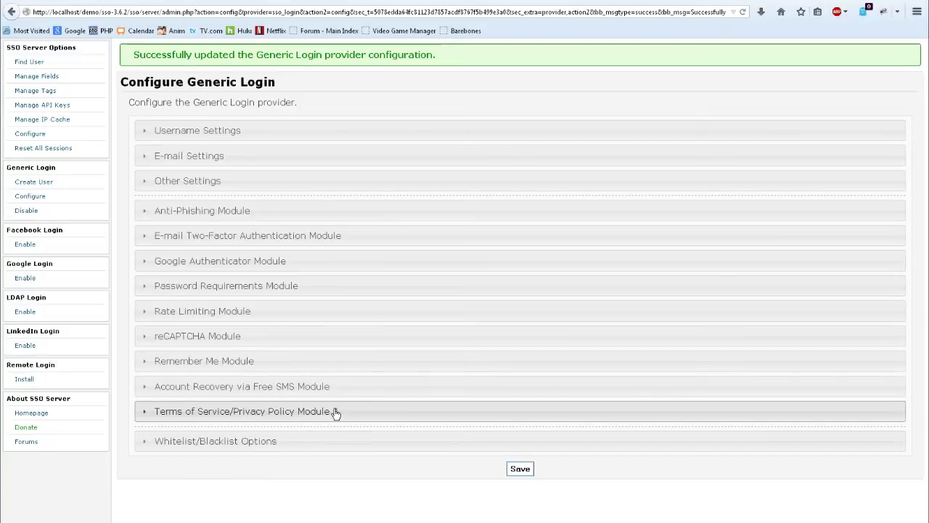
# - Review the empty Terms of Service and Privacy Policy text fields, keeping display order 200
pyautogui.click(341, 412)
pyautogui.scroll(-4, 338, 421)
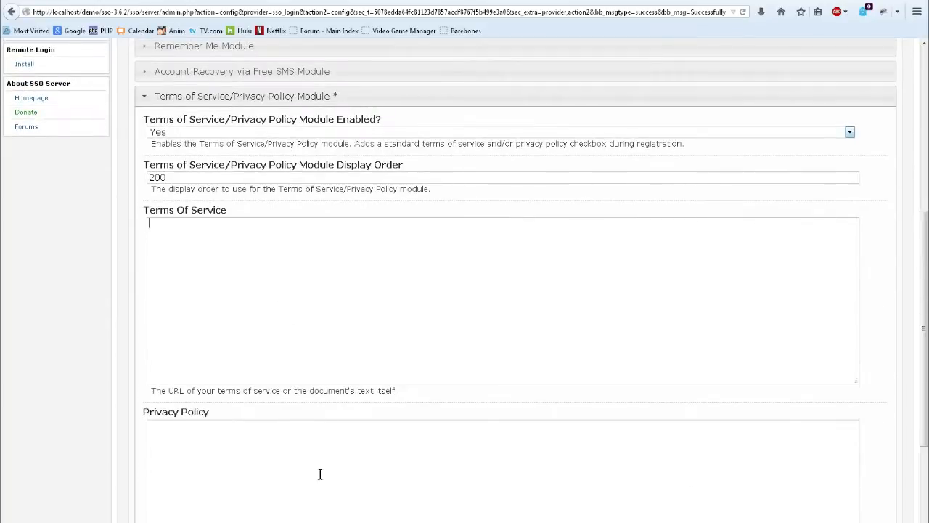
pyautogui.click(321, 473)
pyautogui.scroll(-2, 410, 414)
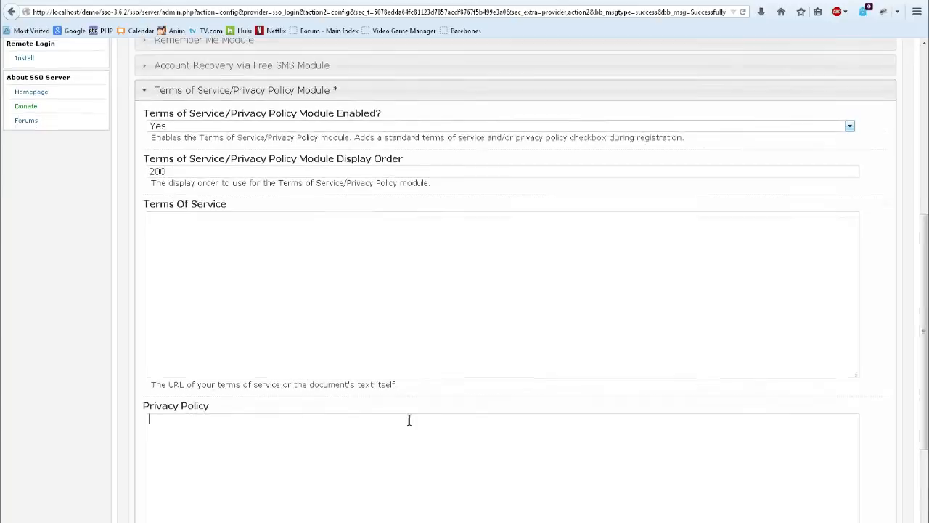
pyautogui.scroll(3, 361, 355)
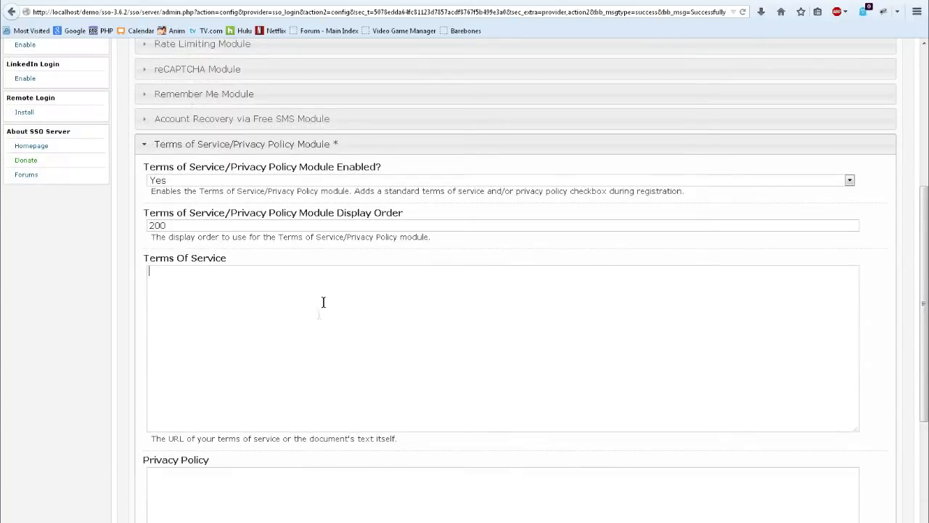
pyautogui.click(351, 145)
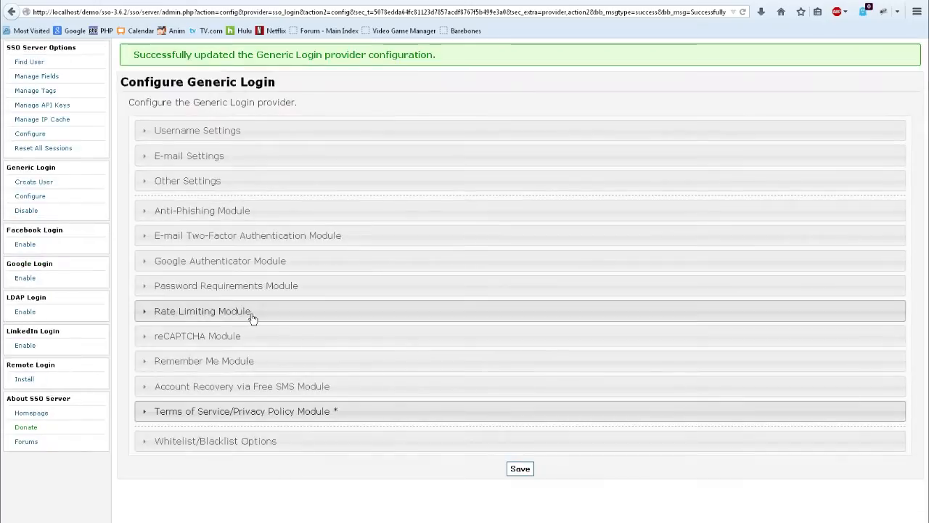
# - Set the Rate Limiting Module to Enabled Yes
pyautogui.click(255, 312)
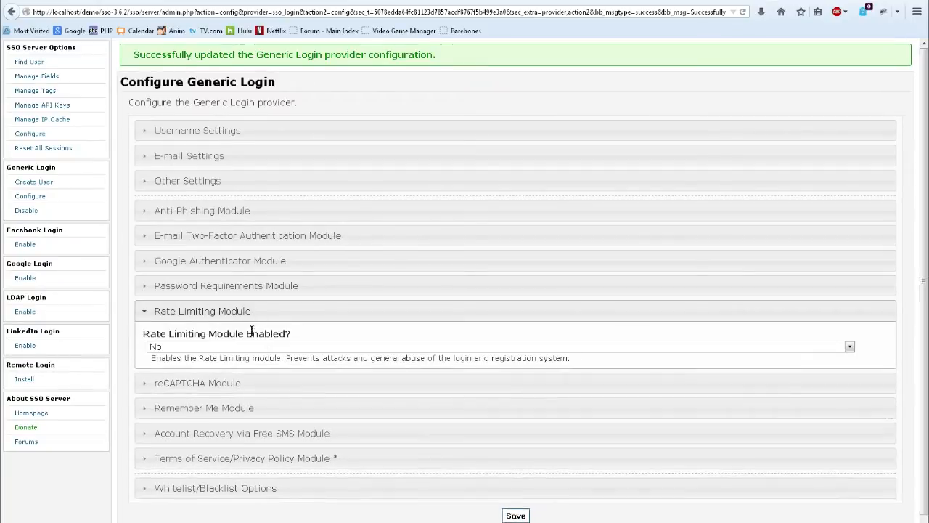
pyautogui.click(268, 348)
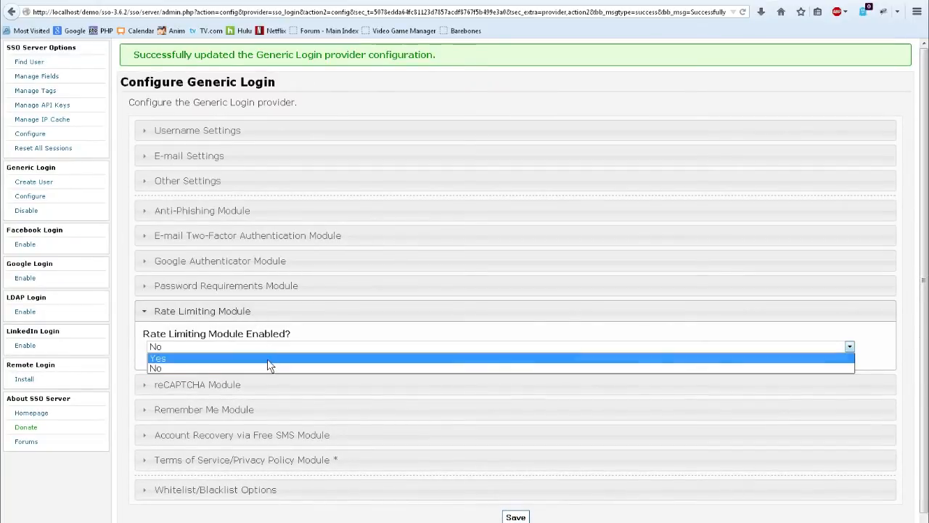
pyautogui.click(267, 358)
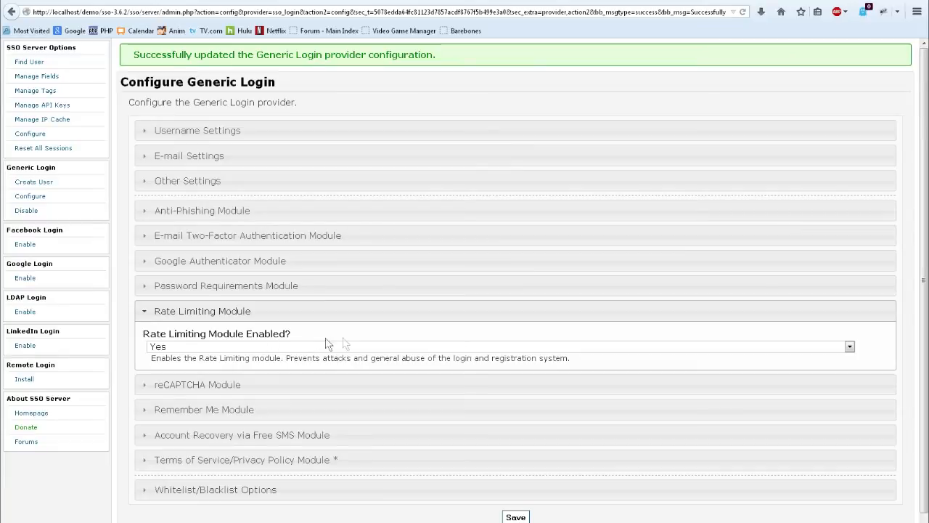
pyautogui.click(283, 311)
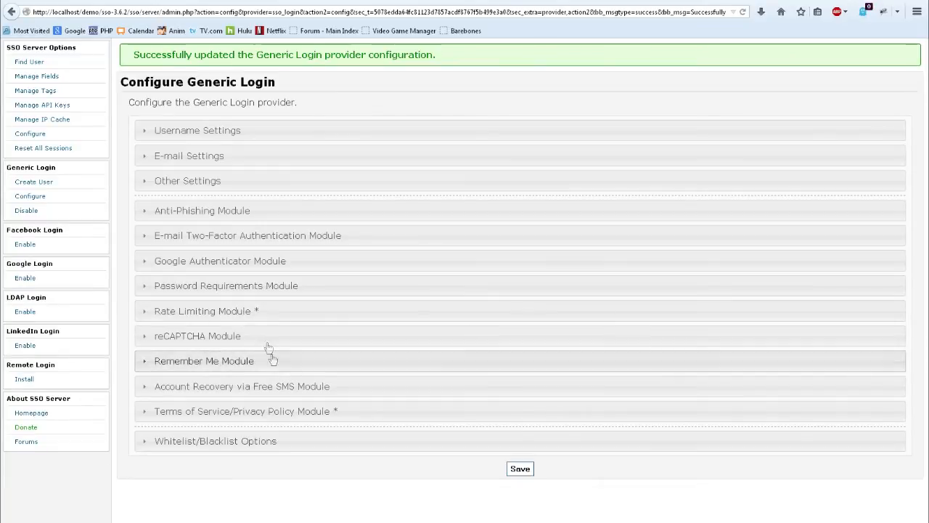
# - Review the rate limiting request and registration interval limits and save the Generic Login configuration
pyautogui.click(266, 314)
pyautogui.scroll(-3, 308, 404)
pyautogui.scroll(-3, 314, 405)
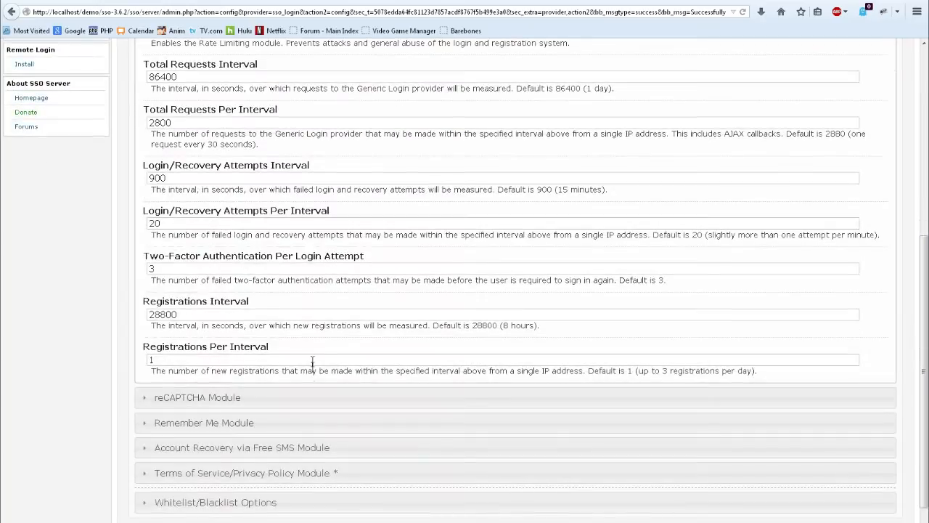
pyautogui.scroll(1, 312, 363)
pyautogui.scroll(3, 316, 368)
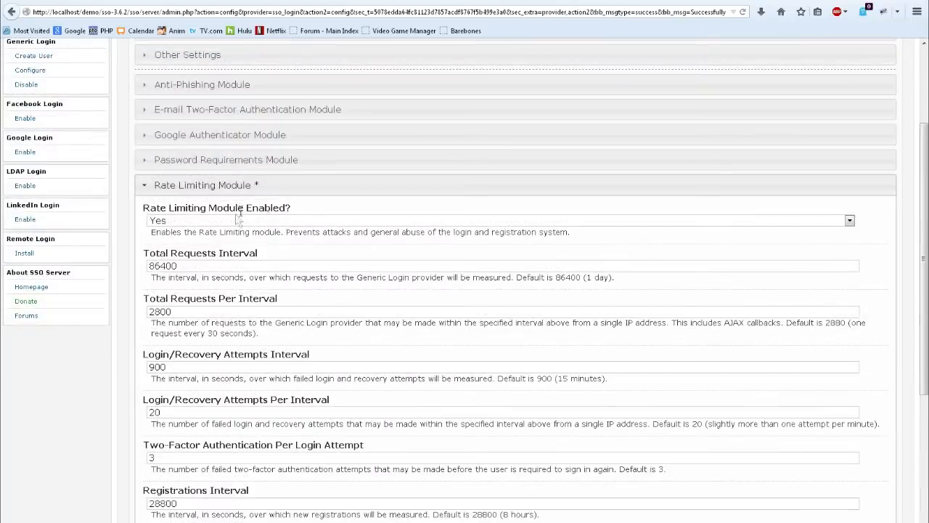
pyautogui.click(299, 195)
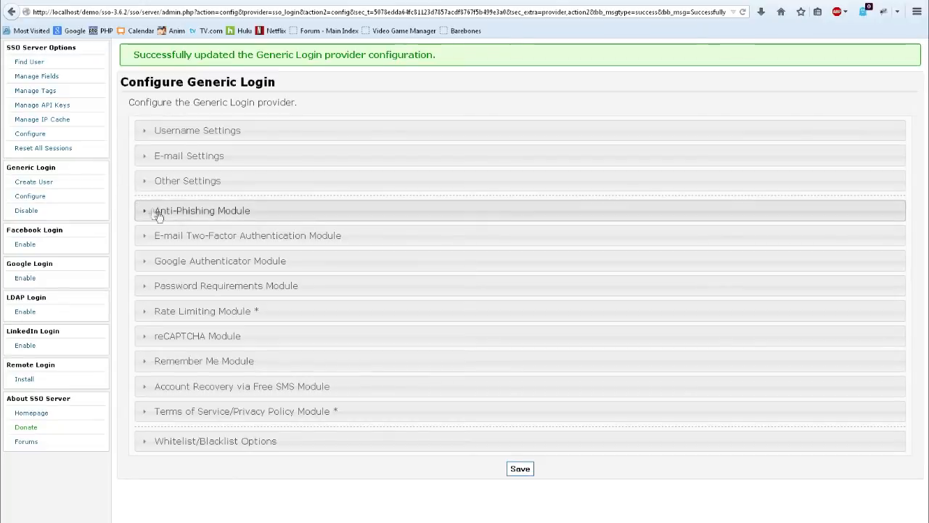
pyautogui.click(66, 107)
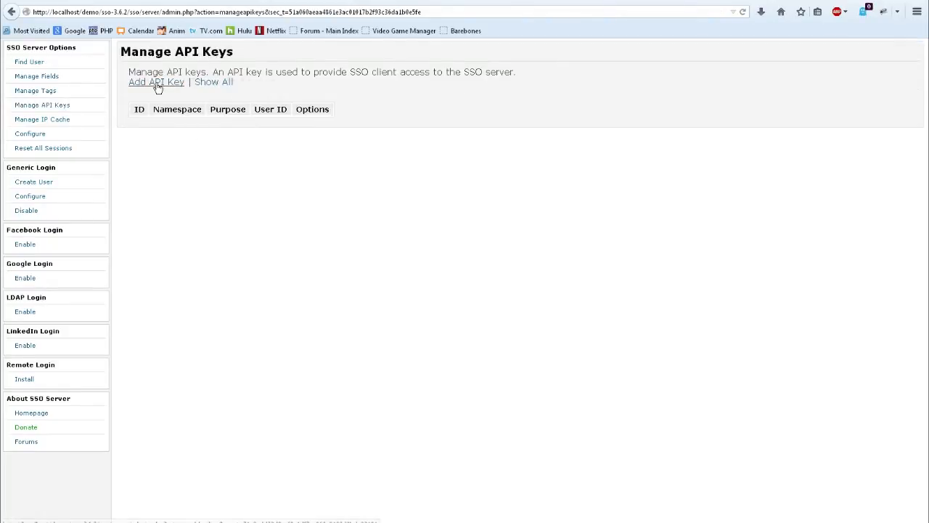
# - Begin adding a new API key from the Manage API Keys page
pyautogui.click(156, 84)
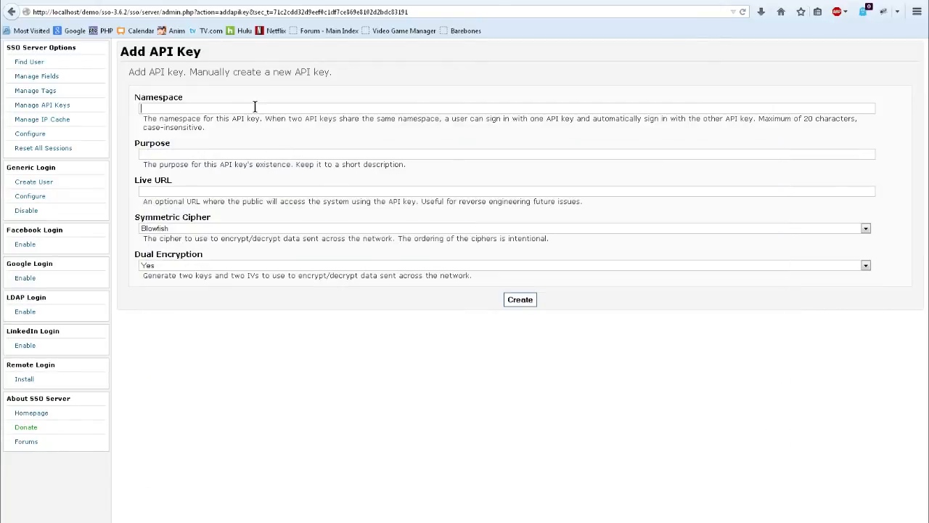
pyautogui.write('admin')
pyautogui.hotkey('ctrl', 'a')
pyautogui.press('BackSpace')
pyautogui.click(240, 154)
pyautogui.write('My new')
pyautogui.write(' web app')
pyautogui.click(237, 192)
pyautogui.write('ht')
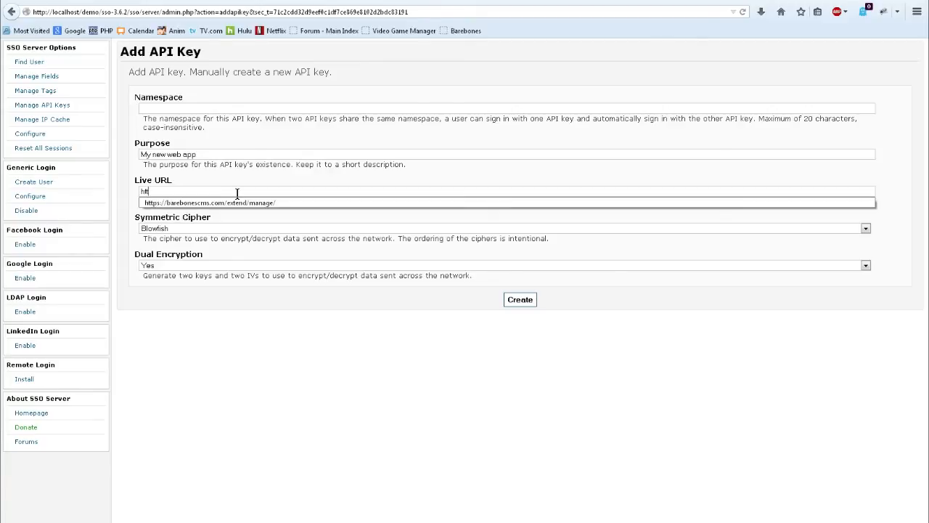
pyautogui.write('tp://loca')
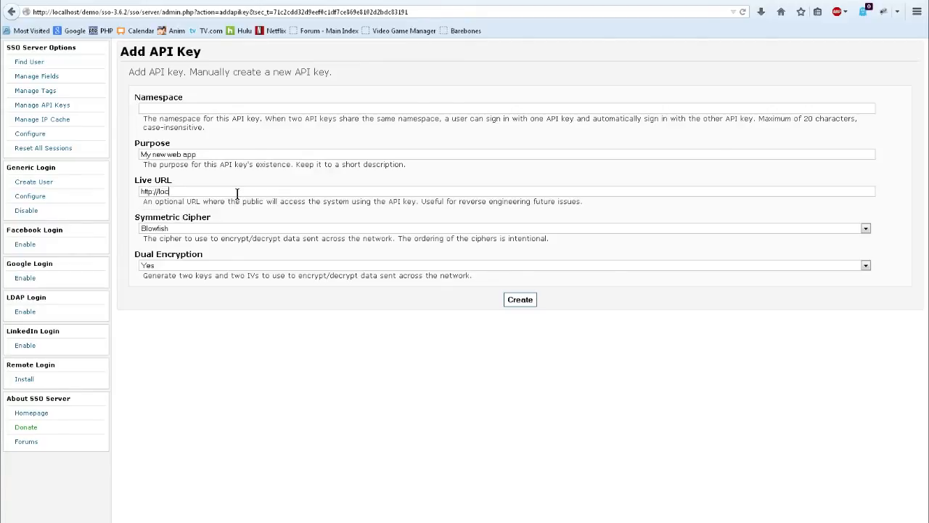
pyautogui.write('lhost/')
pyautogui.click(522, 304)
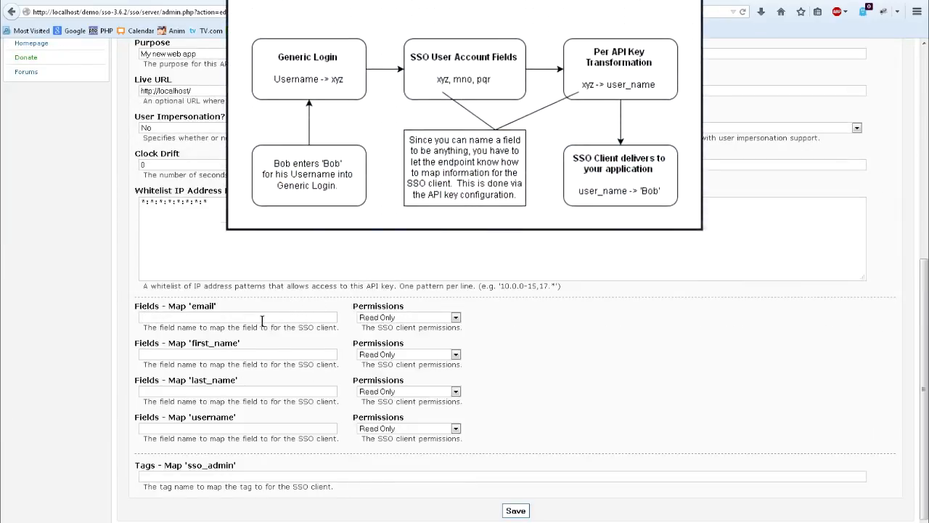
# - Map the client fields email, firstname and username for the new key
pyautogui.click(262, 320)
pyautogui.write('email')
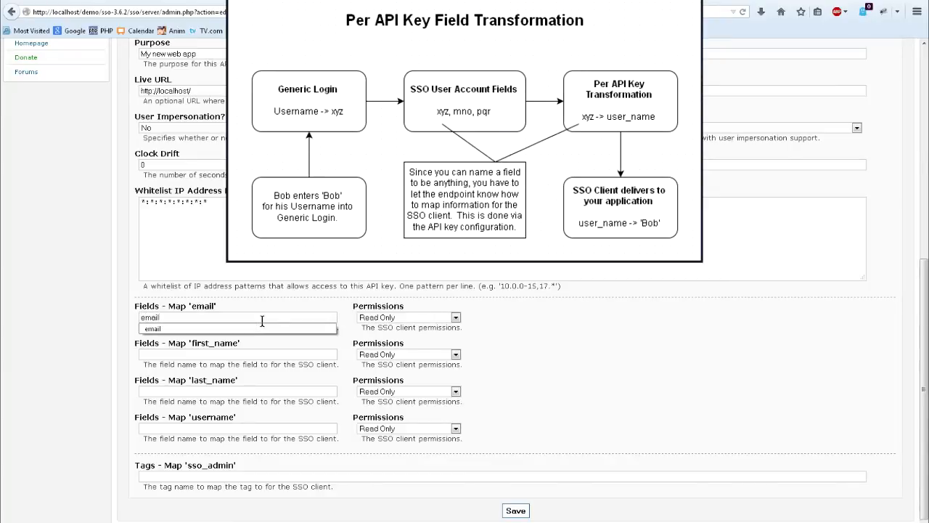
pyautogui.click(265, 311)
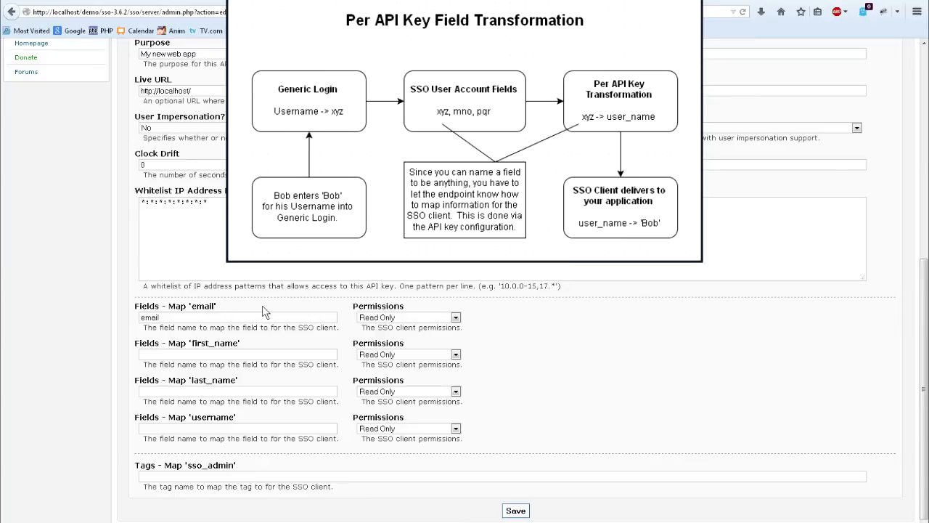
pyautogui.click(232, 355)
pyautogui.write('f')
pyautogui.write('irstname')
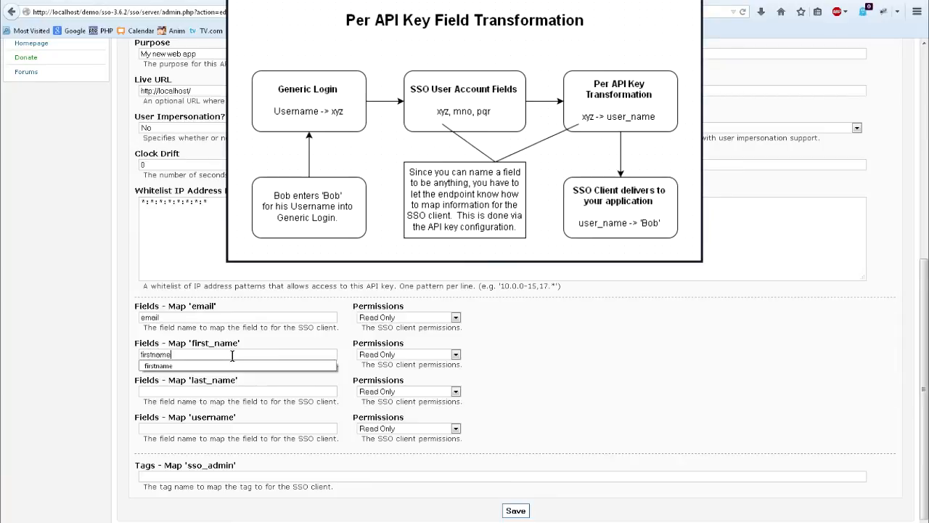
pyautogui.click(215, 394)
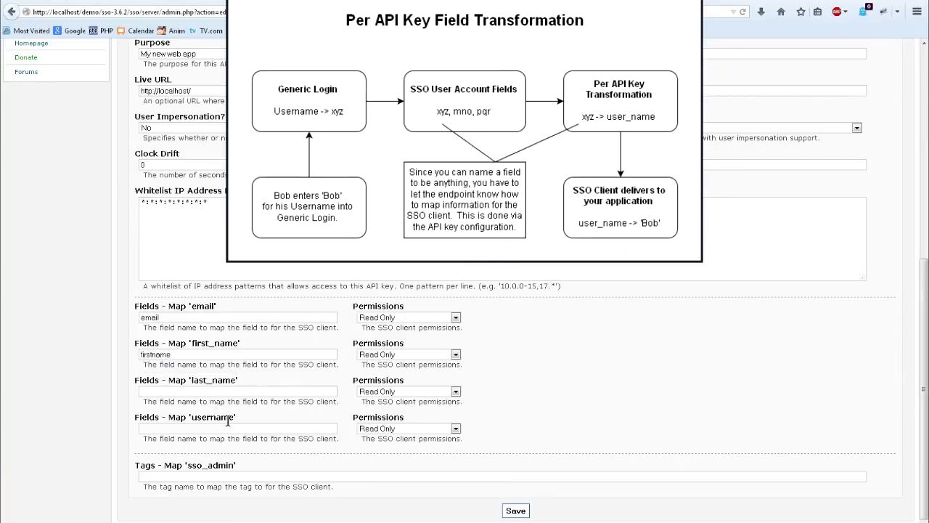
pyautogui.click(232, 429)
pyautogui.write('username')
# - Map last_name to lastname and save the API key's field mappings
pyautogui.click(237, 396)
pyautogui.write('lastname')
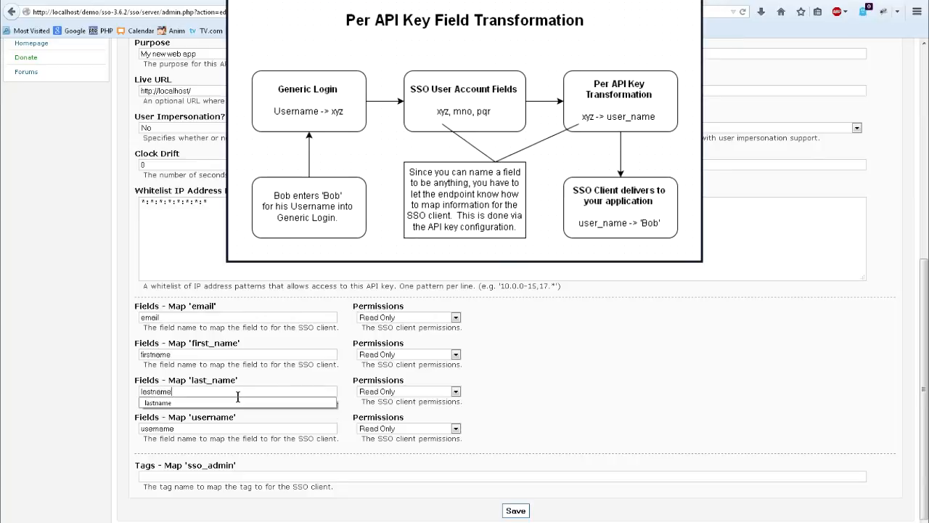
pyautogui.click(252, 389)
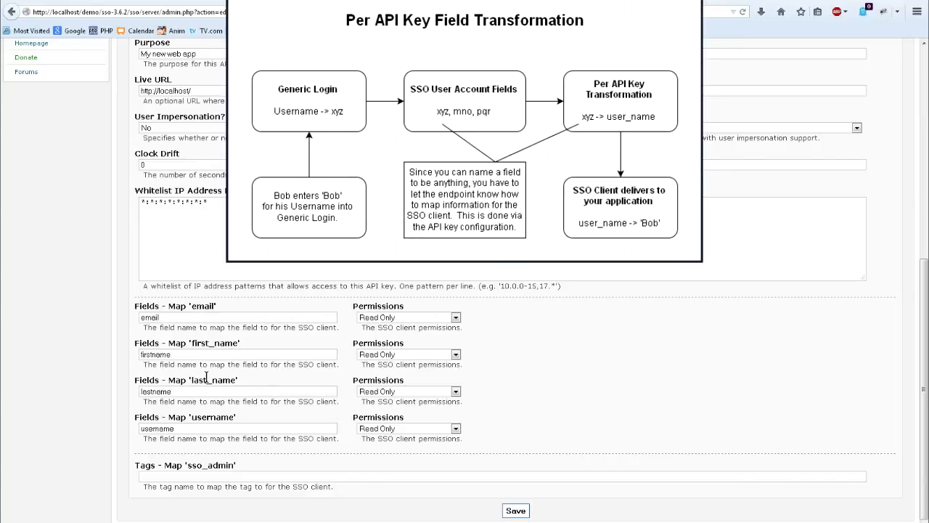
pyautogui.moveTo(192, 380); pyautogui.dragTo(229, 378)
pyautogui.click(154, 392)
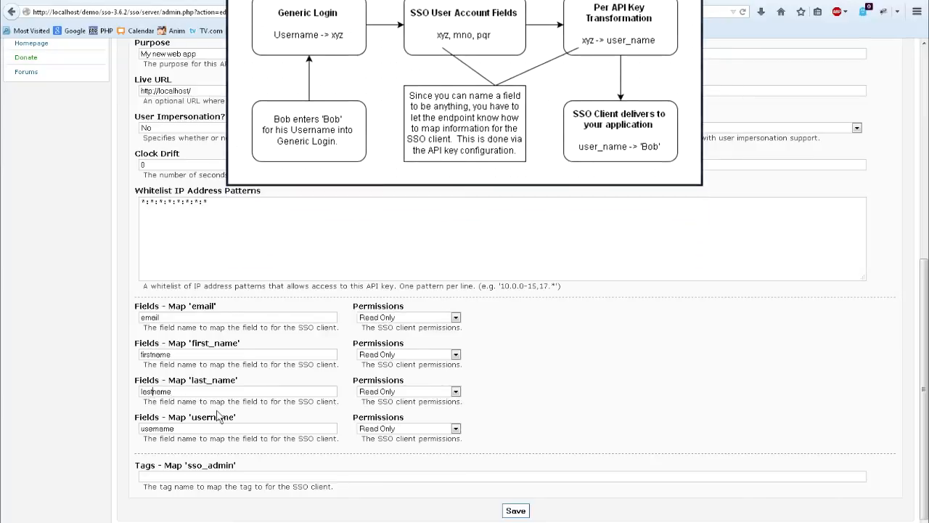
pyautogui.click(512, 512)
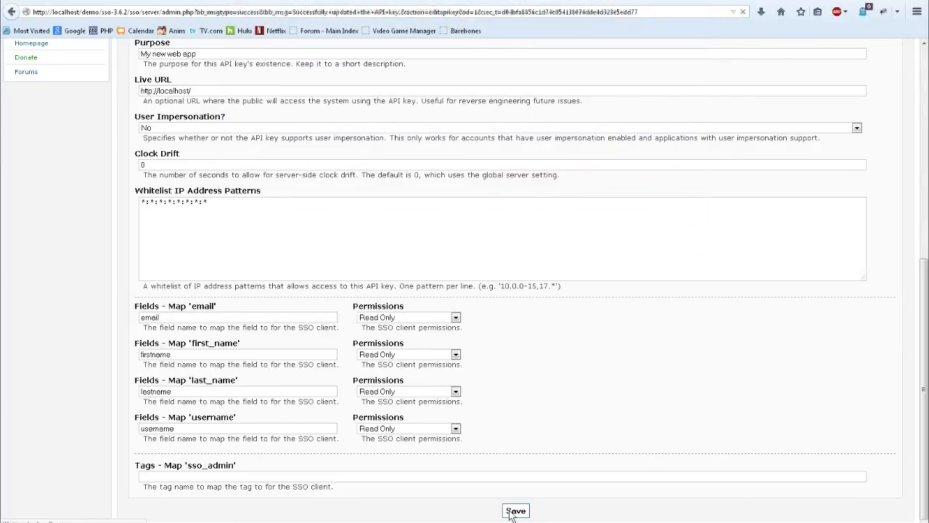